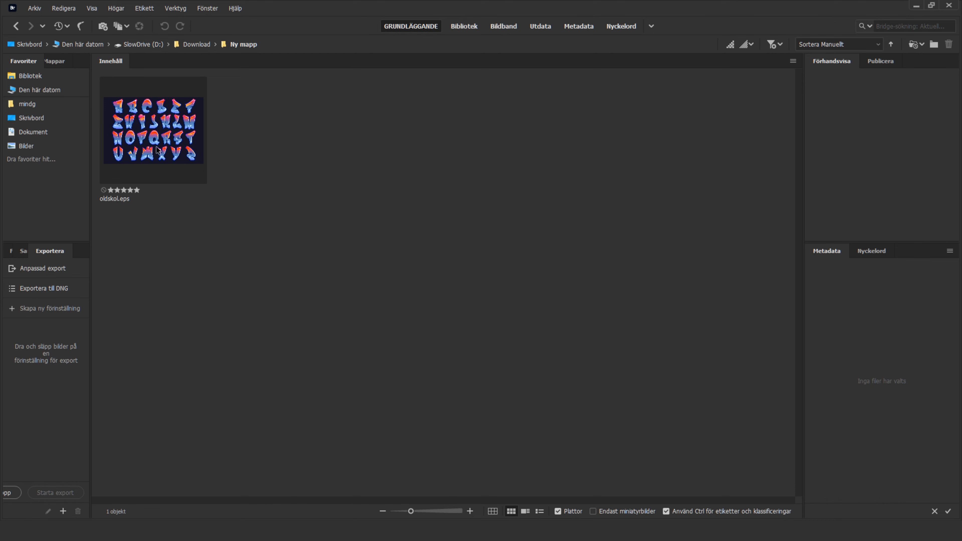
- Open oldskol.eps in Illustrator and make the hidden Logotype and outlines layers visible
left_click(140, 143)
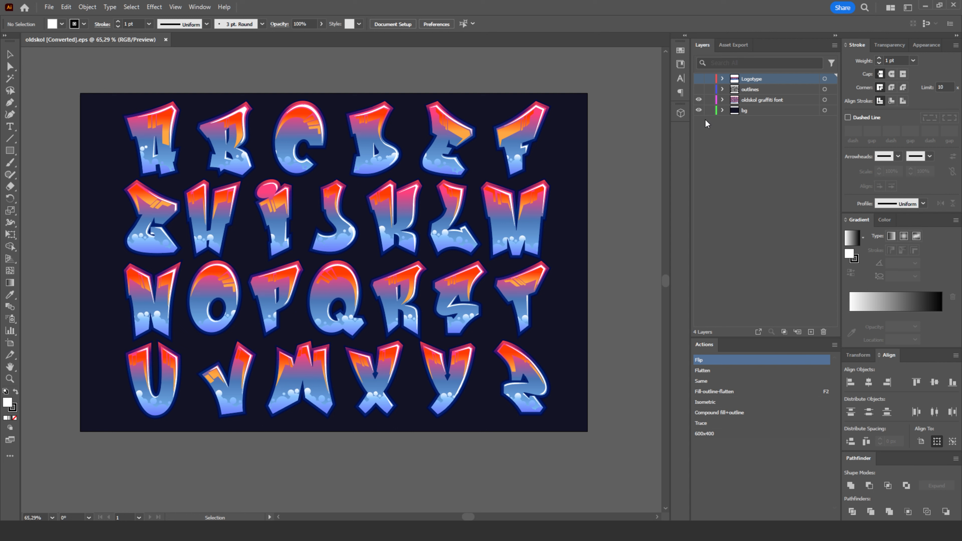
left_click(700, 79)
left_click(701, 79)
left_click(699, 90)
left_click(699, 91)
left_click(699, 91)
left_click(701, 90)
left_click(699, 79)
left_click(699, 90)
- Delete the Logotype and outlines layers together
left_click(761, 90)
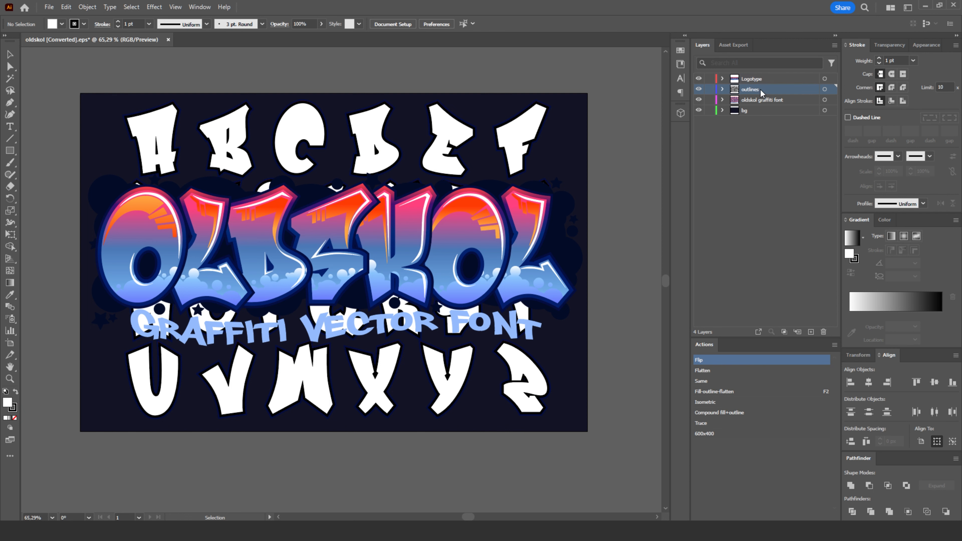
left_click(760, 80, "shift")
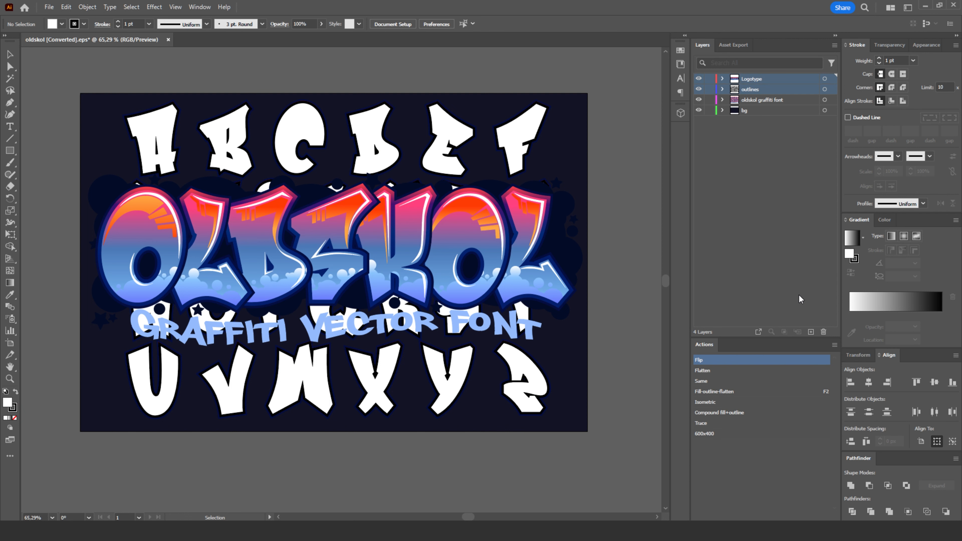
left_click(824, 333)
left_click(512, 279)
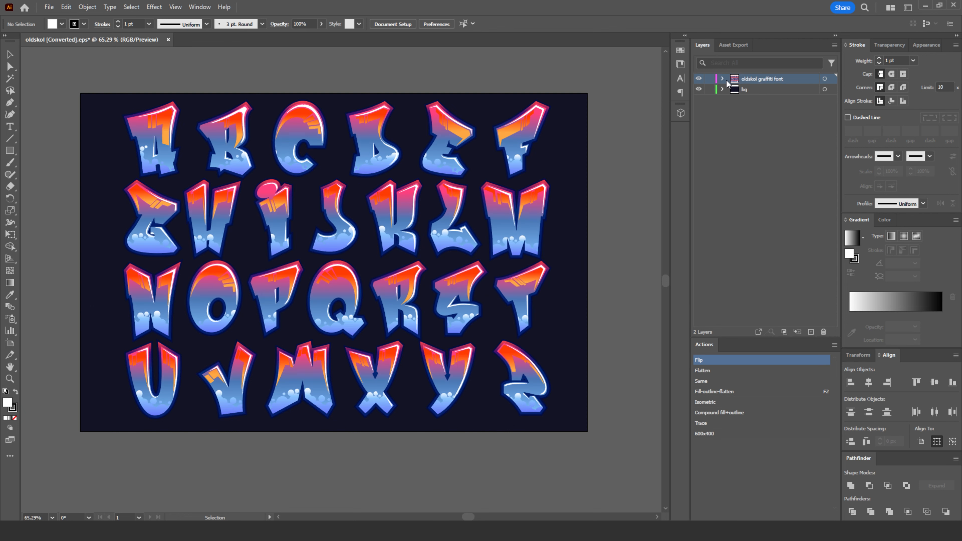
- Check what the bg layer contains by toggling its visibility, and lock that layer
left_click(697, 91)
left_click(698, 91)
left_click(699, 91)
left_click(699, 90)
left_click(709, 91)
- Try nudging the letter A as a group, and pull out only its gradient face with Direct Selection, undoing that last move
left_click(15, 58)
mouse_move(147, 132)
left_mouse_down()
mouse_move(111, 108)
mouse_move(157, 120)
mouse_move(141, 138)
left_mouse_up()
left_click(43, 89)
left_click(12, 69)
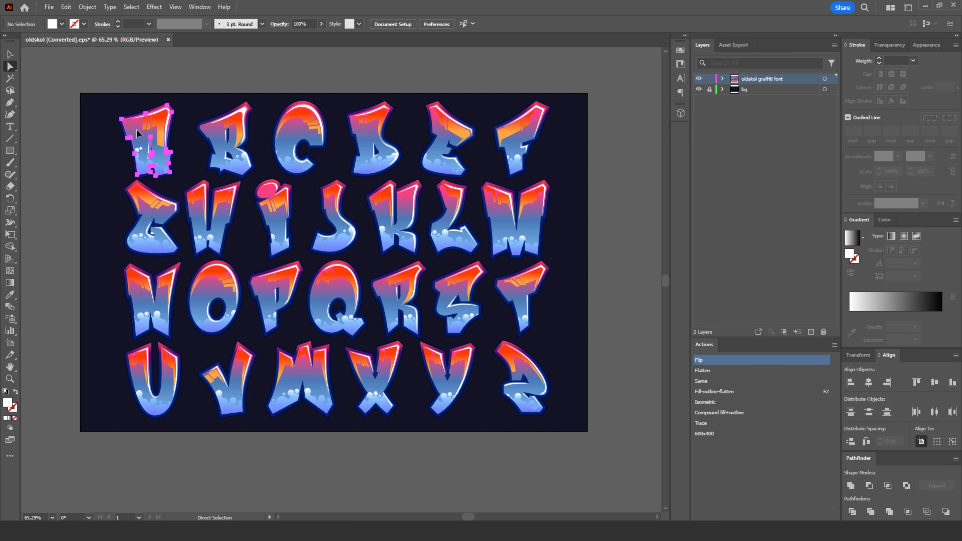
left_click_drag(138, 137, 87, 102)
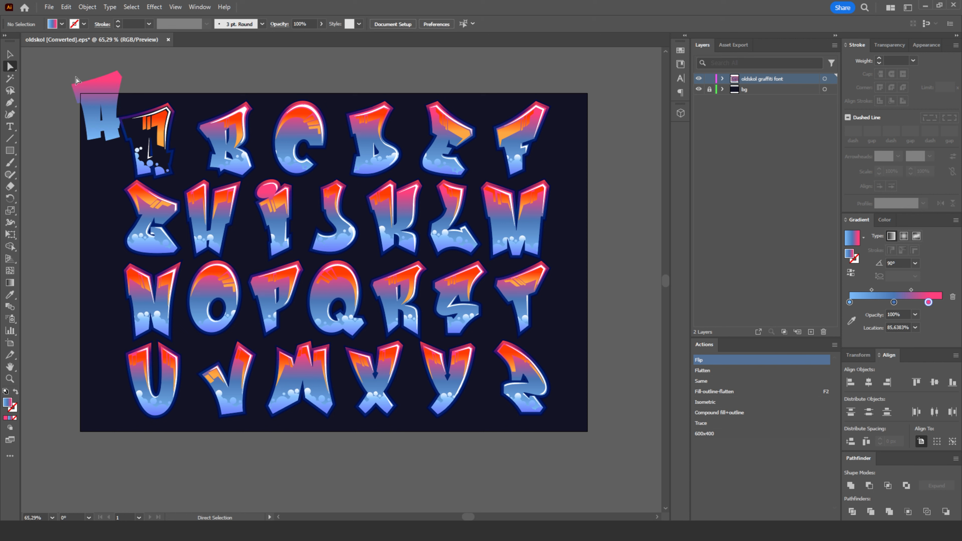
key("ctrl+z")
- Reposition the whole letter A group slightly within its row using the Selection tool and deselect it
left_click(10, 55)
left_click(81, 97)
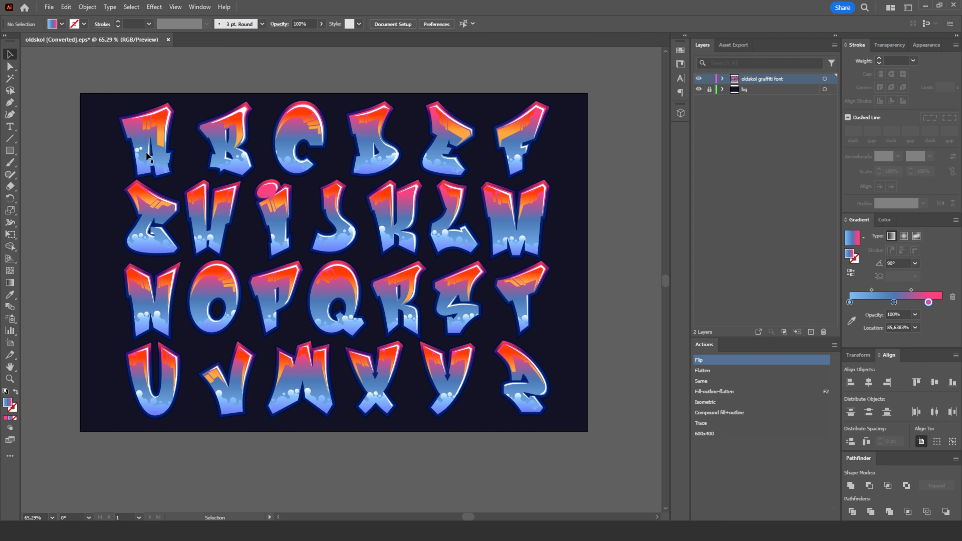
mouse_move(151, 147)
left_mouse_down()
mouse_move(191, 140)
mouse_move(158, 137)
left_mouse_up()
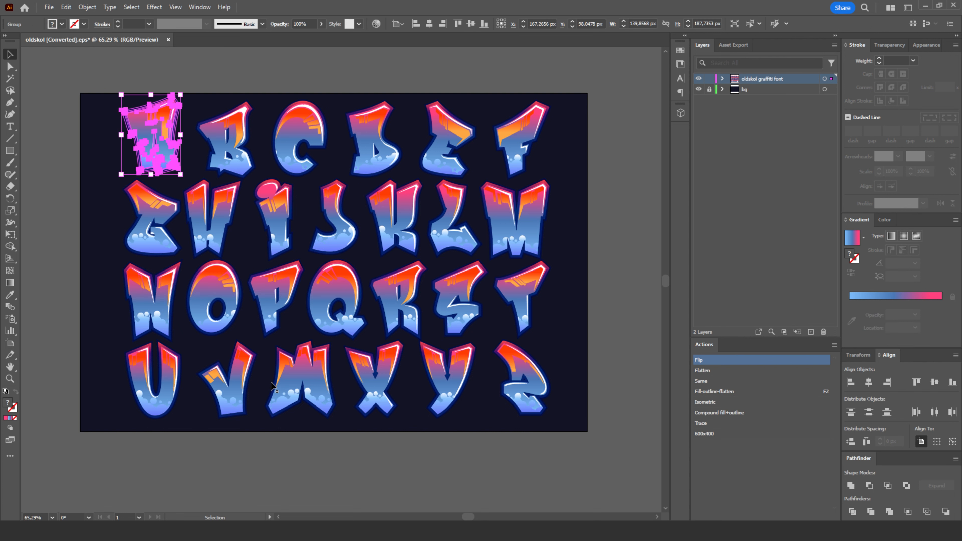
left_click_drag(346, 455, 338, 422)
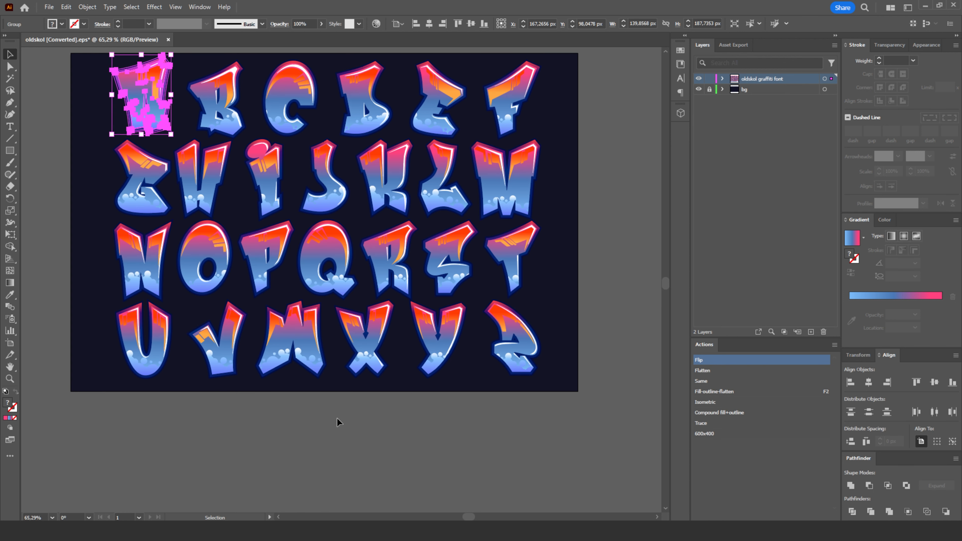
left_click(337, 421)
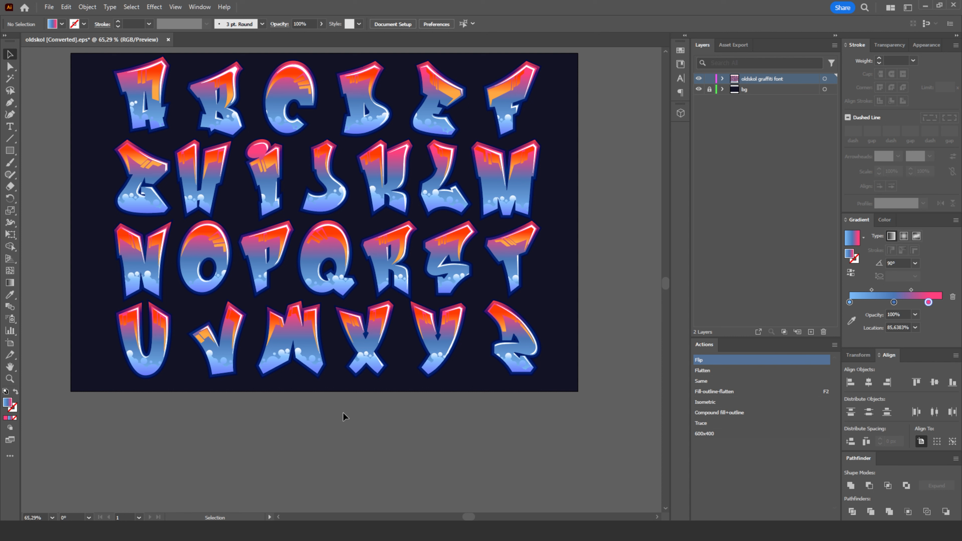
- Duplicate the letters P, O, K, E and R together onto the empty canvas below the artboard
left_click(258, 250)
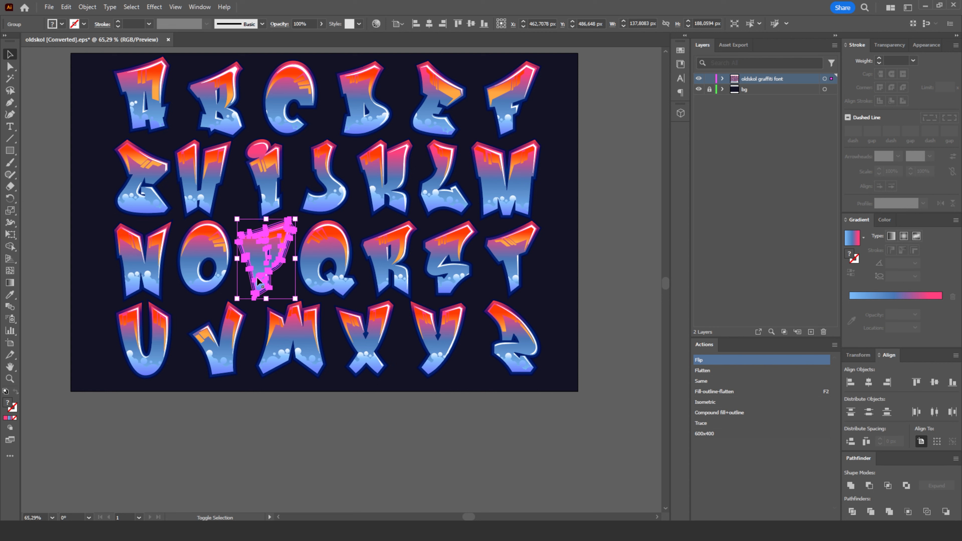
left_click(210, 238, "shift")
left_click(390, 197, "shift")
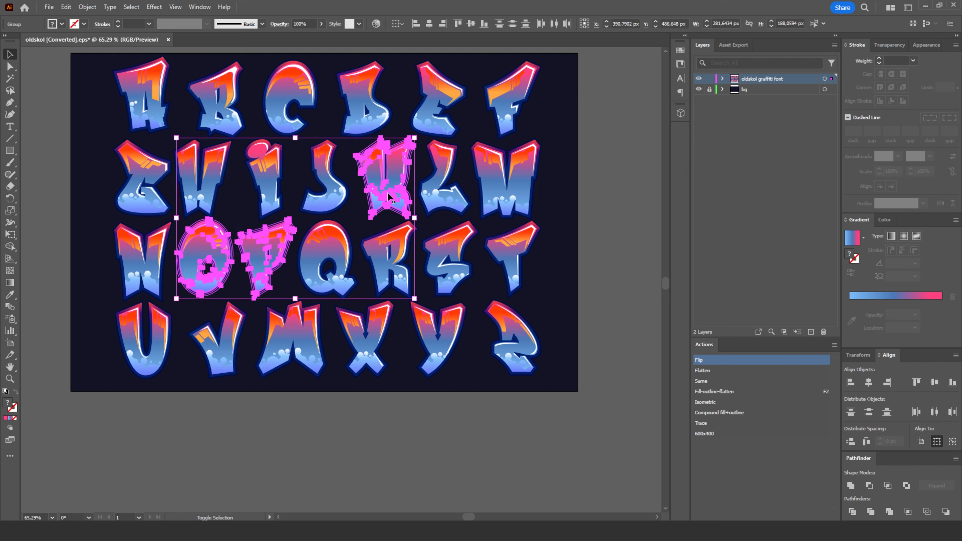
left_click(433, 133, "shift")
left_click(373, 266, "shift")
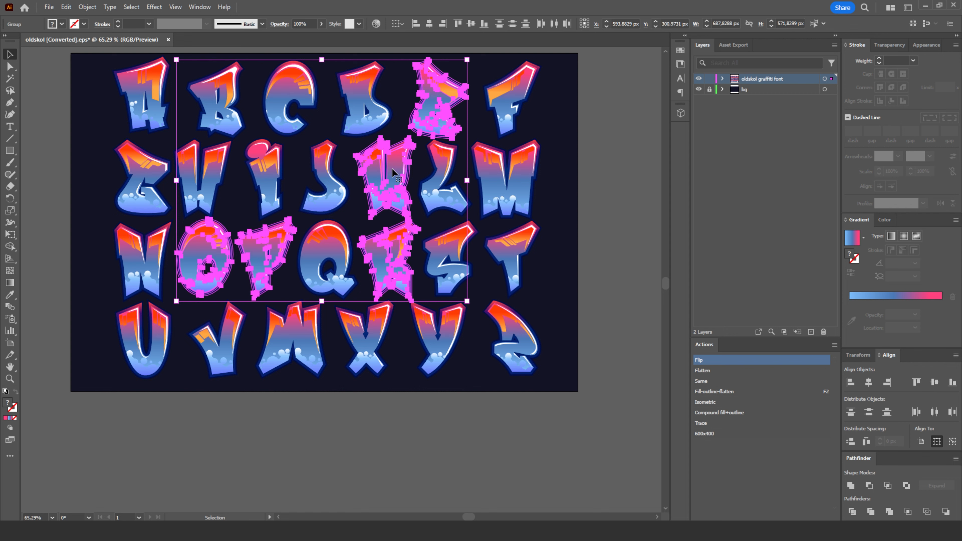
left_click_drag(393, 173, 377, 498)
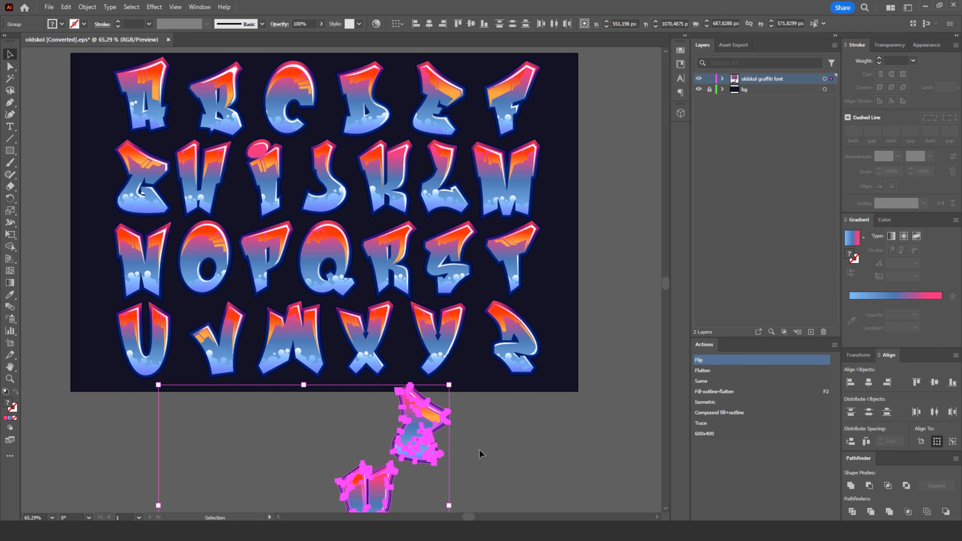
left_click_drag(497, 464, 511, 243)
scroll(501, 245, "down", 1)
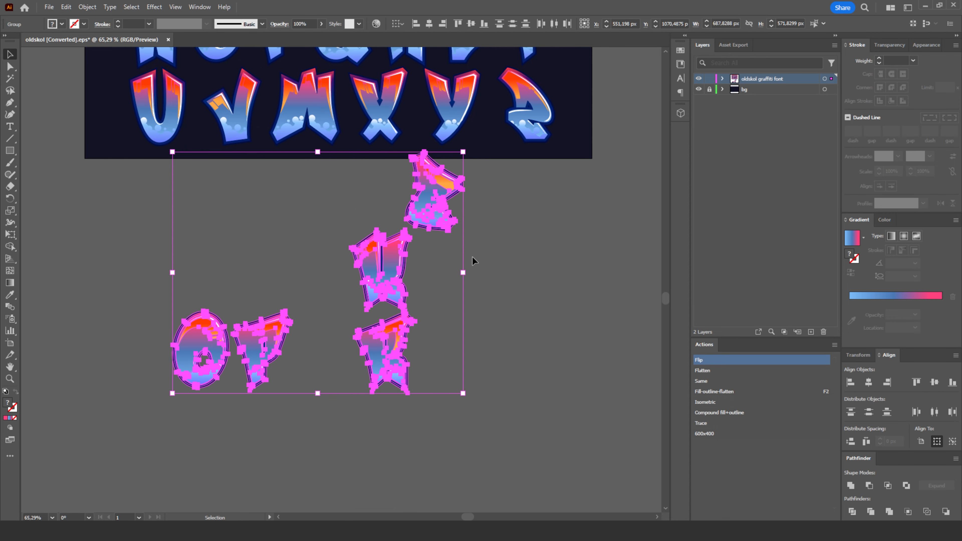
left_click(274, 252)
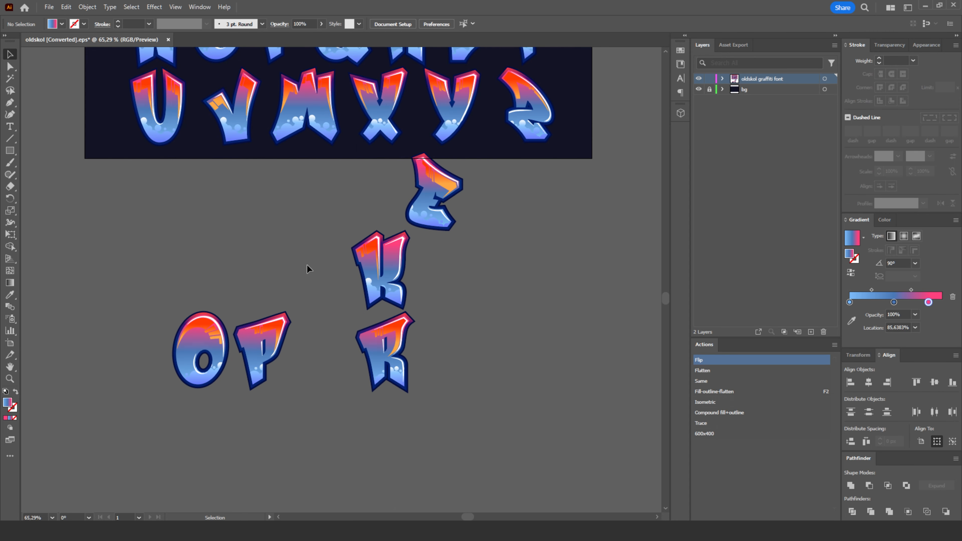
- Arrange the five copied letters side by side, slightly overlapping, to spell POKER
left_click_drag(286, 343, 235, 307)
left_click(235, 304)
left_click_drag(262, 345, 163, 339)
left_click_drag(372, 275, 238, 348)
left_click_drag(430, 218, 318, 361)
left_click_drag(377, 360, 330, 348)
left_click(409, 354)
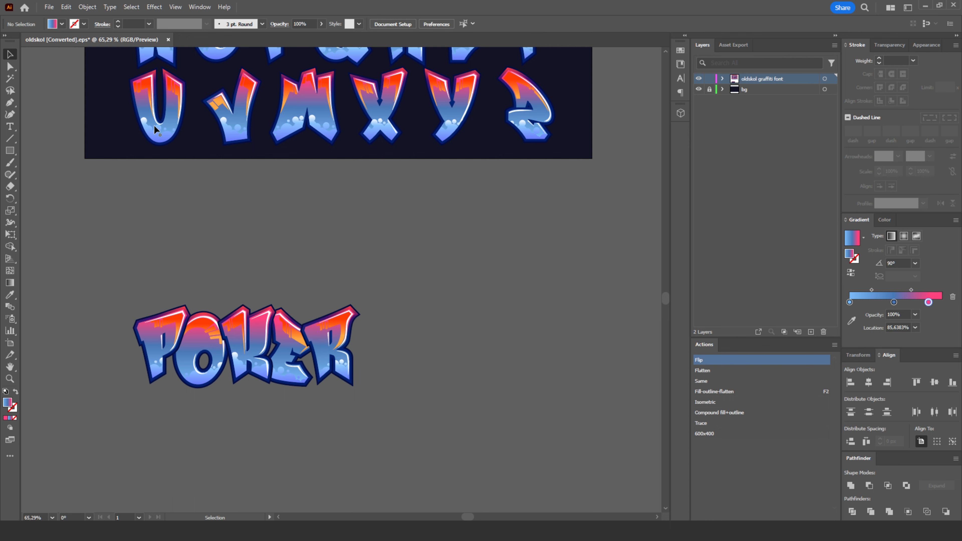
- Send the letter R of POKER to the back so that it sits behind the E
left_click(87, 6)
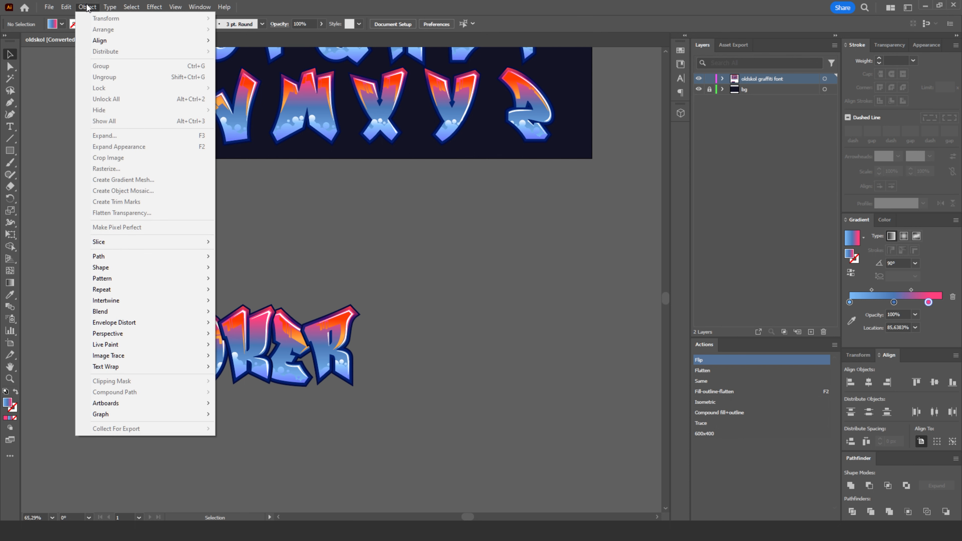
left_click(329, 325)
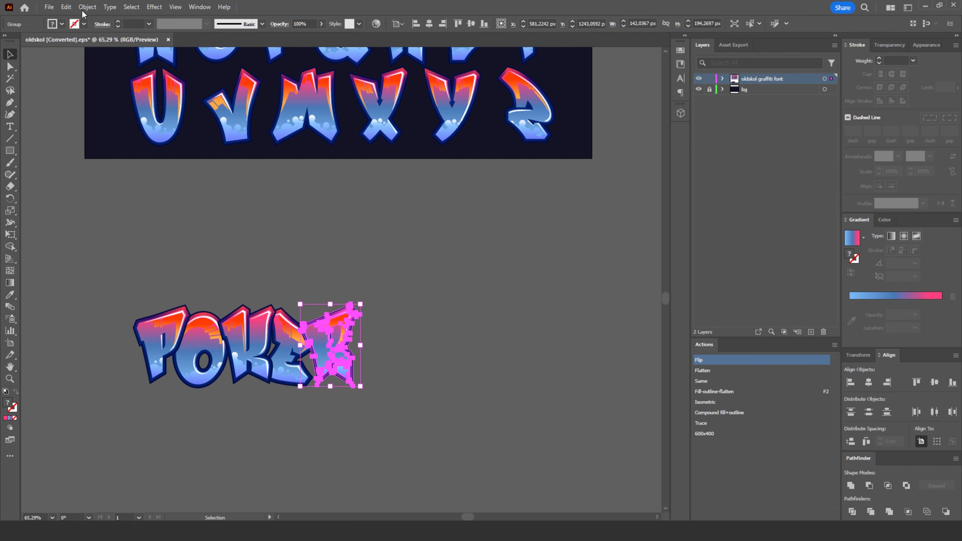
left_click(86, 7)
mouse_move(101, 31)
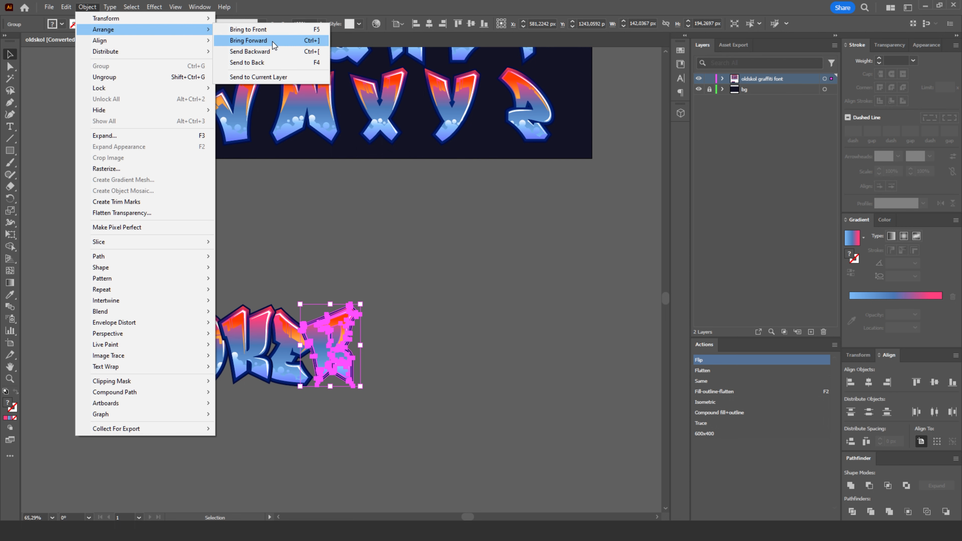
left_click(255, 62)
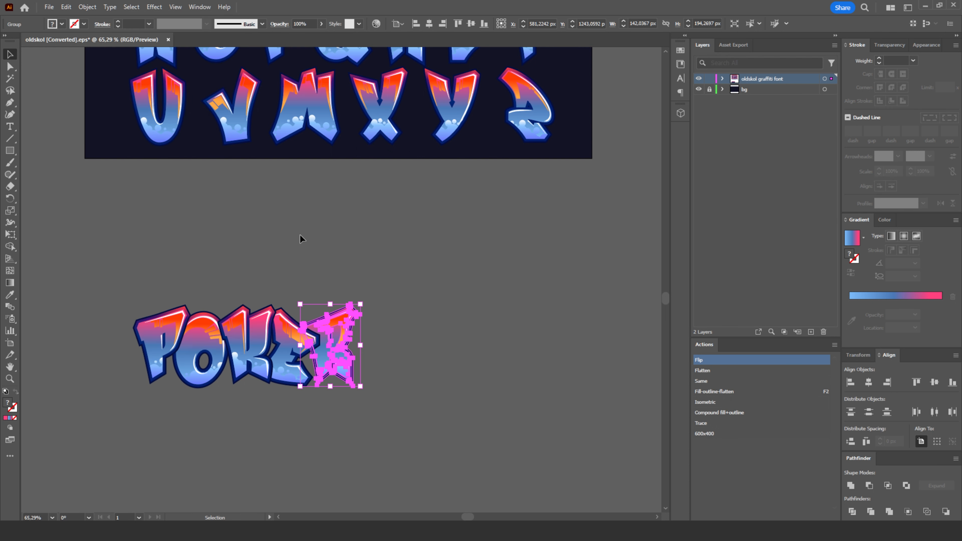
left_click(362, 363)
left_click(299, 355)
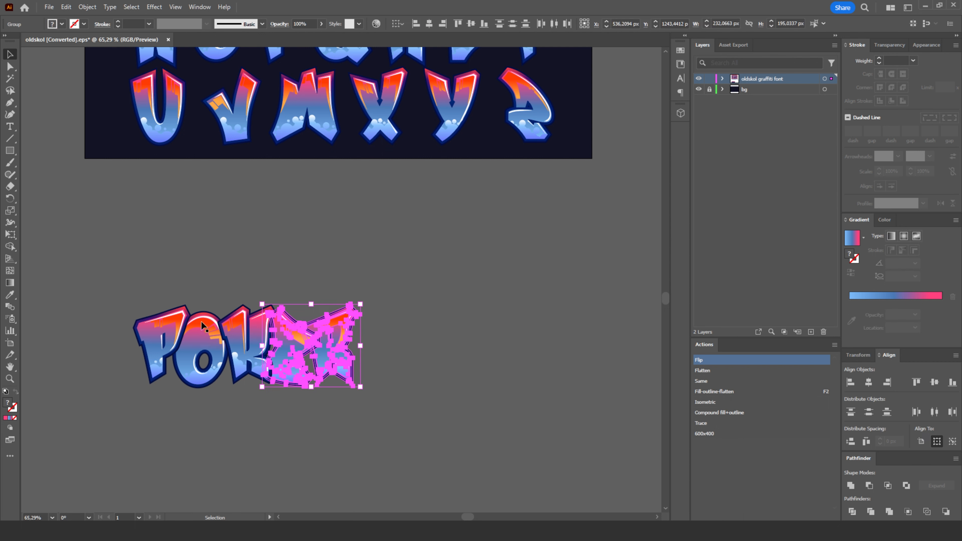
left_click(338, 290)
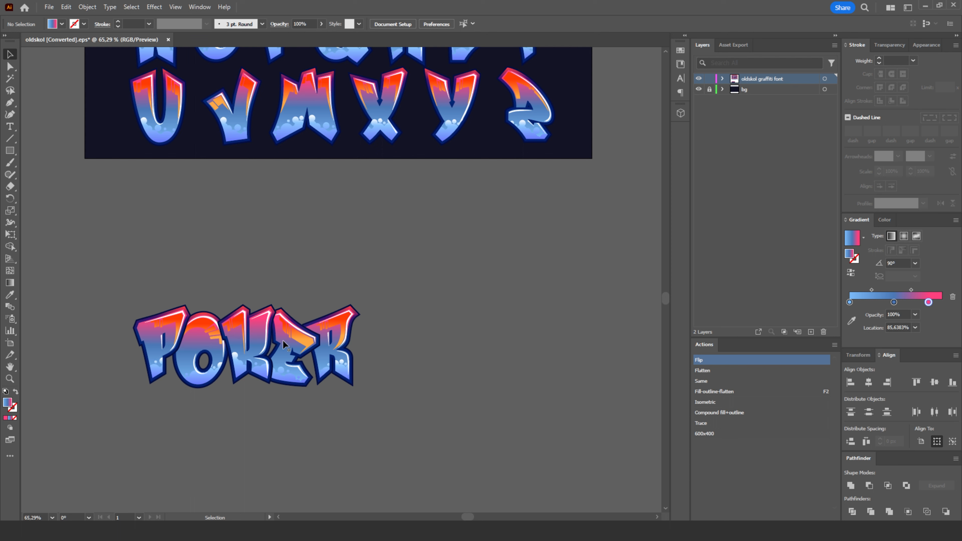
- Fine-tune the position of the letter K between the O and the E of POKER
left_click(254, 339)
left_click(292, 344)
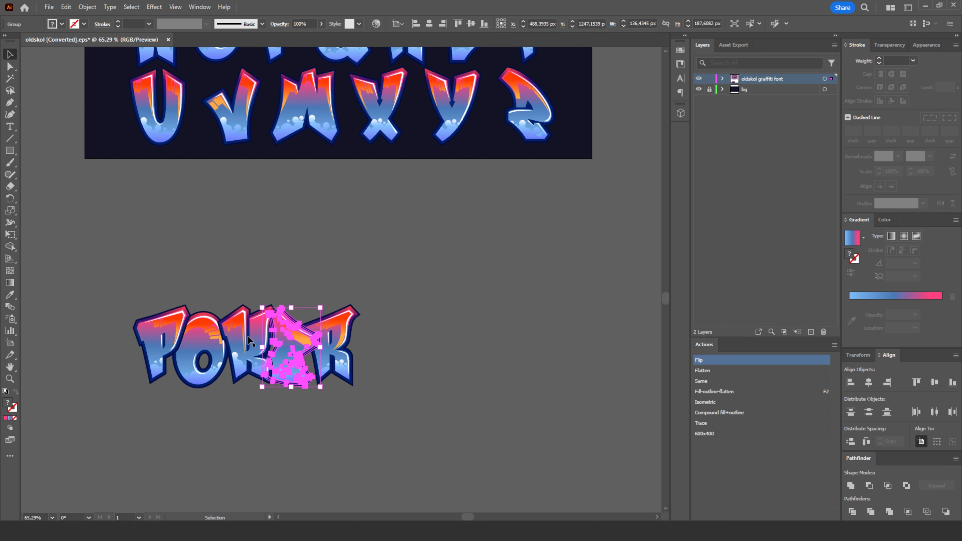
left_click(260, 294)
left_click_drag(266, 335, 260, 335)
left_click(247, 280)
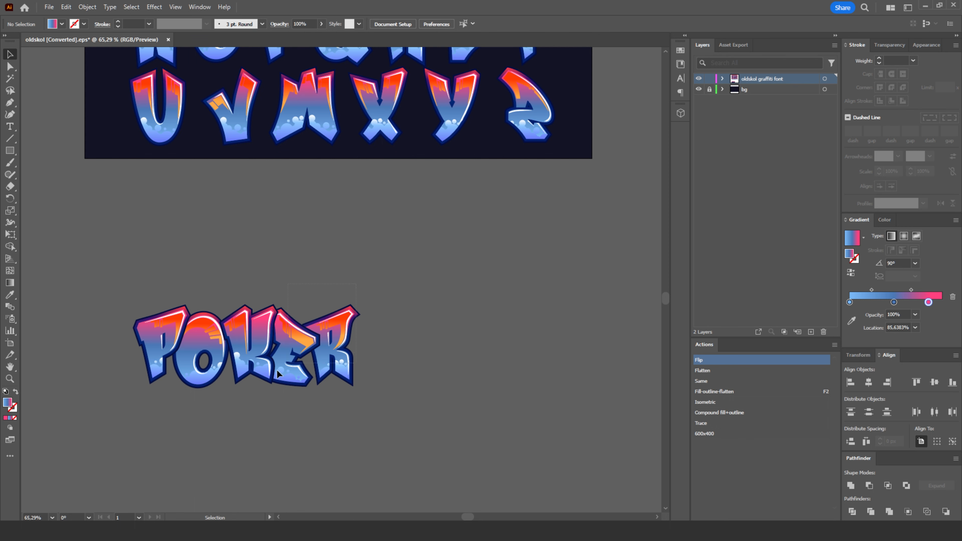
- Send the letters K, E and R of POKER together to the back
left_click_drag(350, 288, 247, 387)
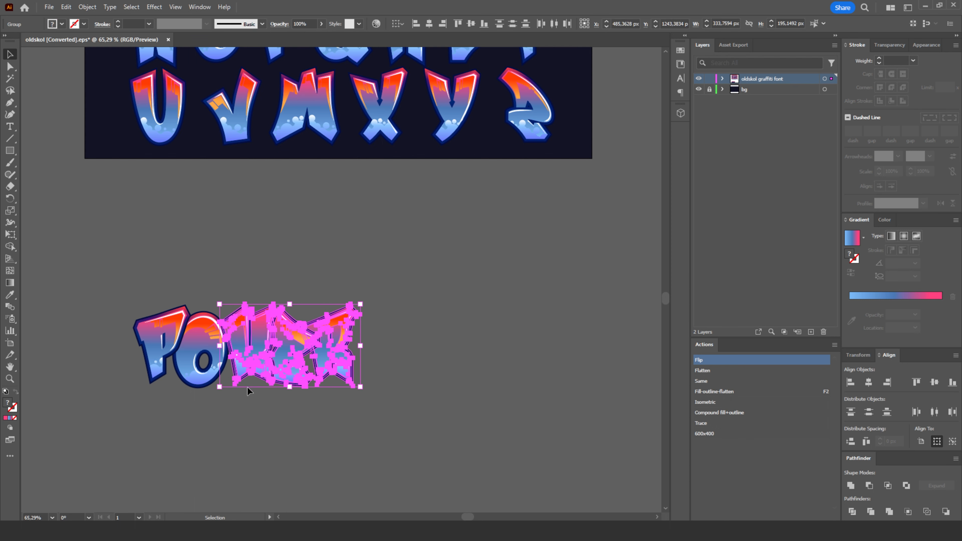
left_click(87, 6)
mouse_move(118, 29)
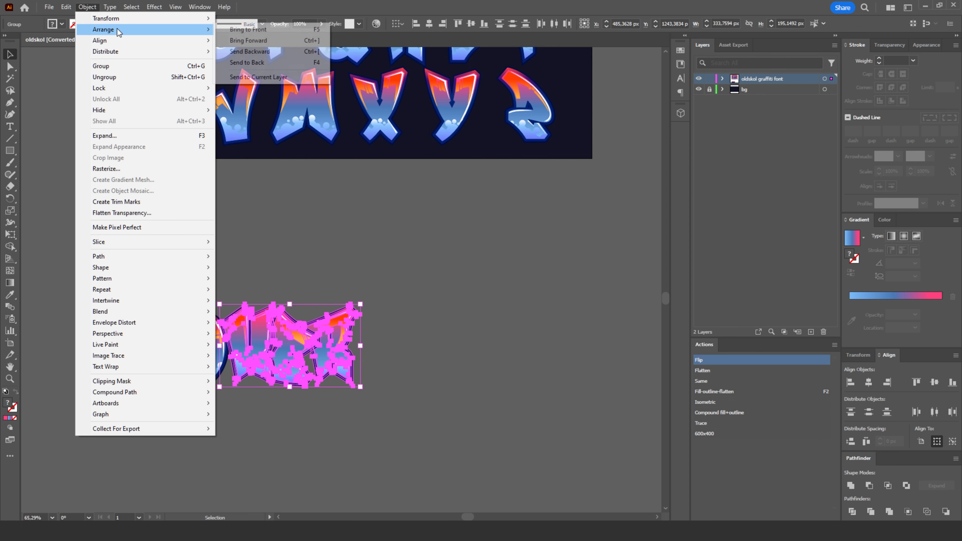
left_click(265, 62)
left_click(277, 253)
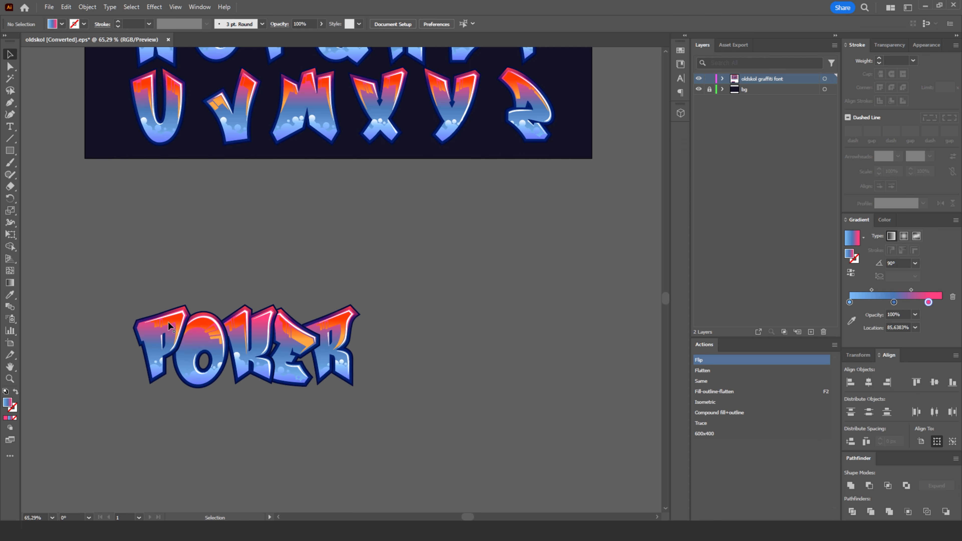
- Tighten the POKER lettering by moving the K closer to the O and the R closer to the E
left_click_drag(243, 343, 239, 343)
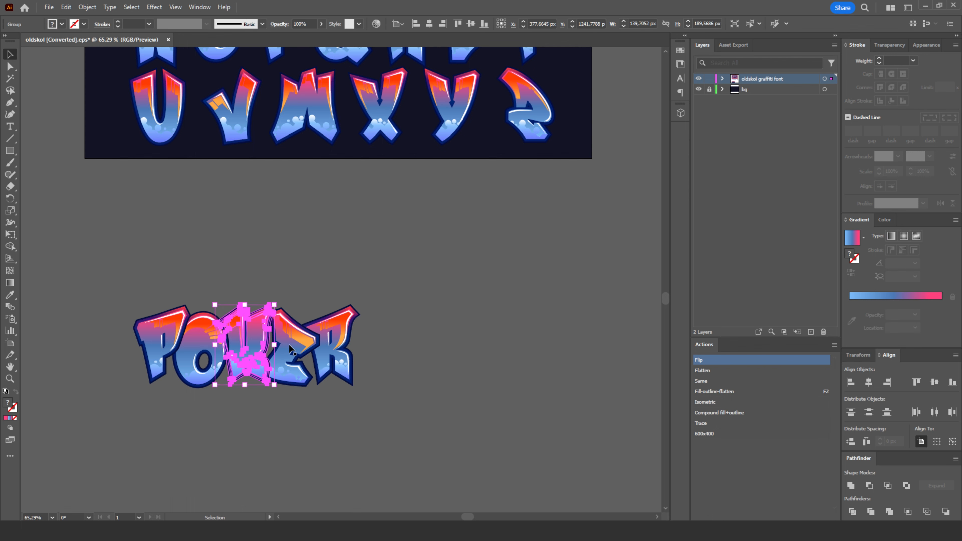
left_click(340, 339)
left_click(309, 300)
left_click(327, 324)
left_click(288, 254)
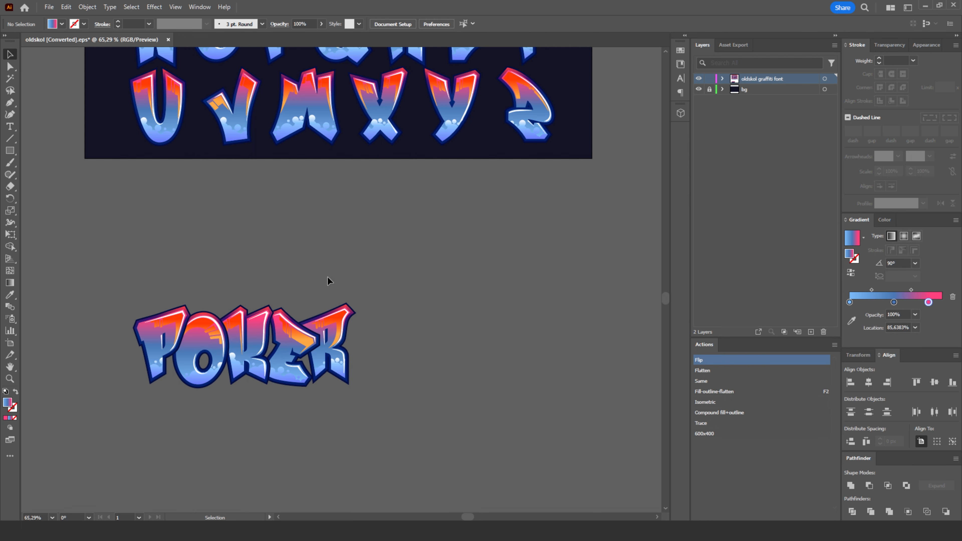
- Align the five POKER letters by their top edges, and stagger the O downward and the K and R upward by hand
left_click_drag(169, 297, 166, 315)
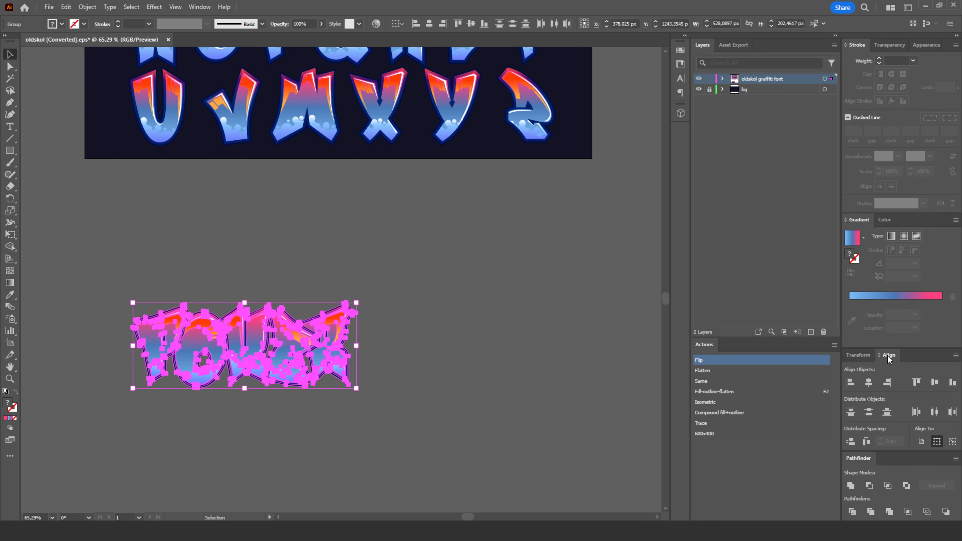
left_click(915, 383)
left_click(199, 251)
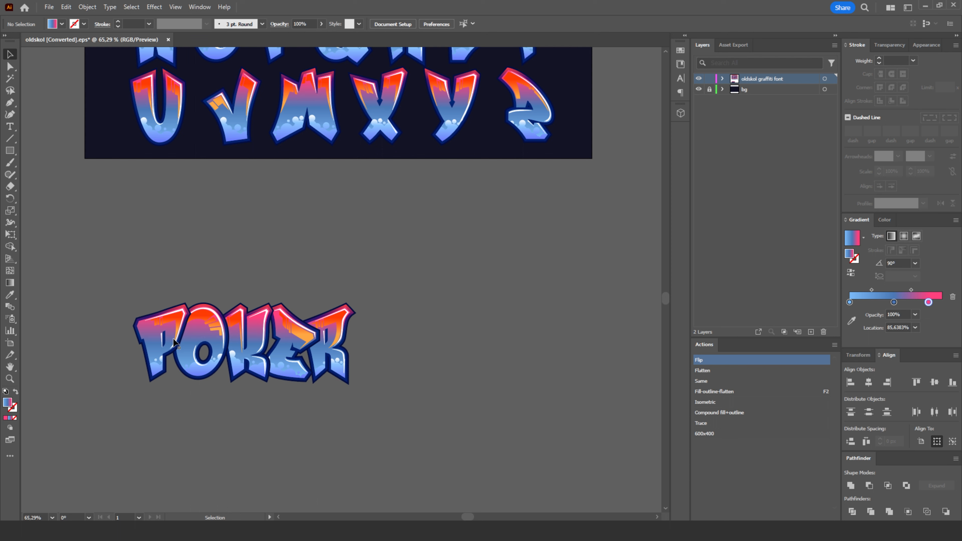
left_click_drag(202, 340, 341, 321)
left_click(249, 302)
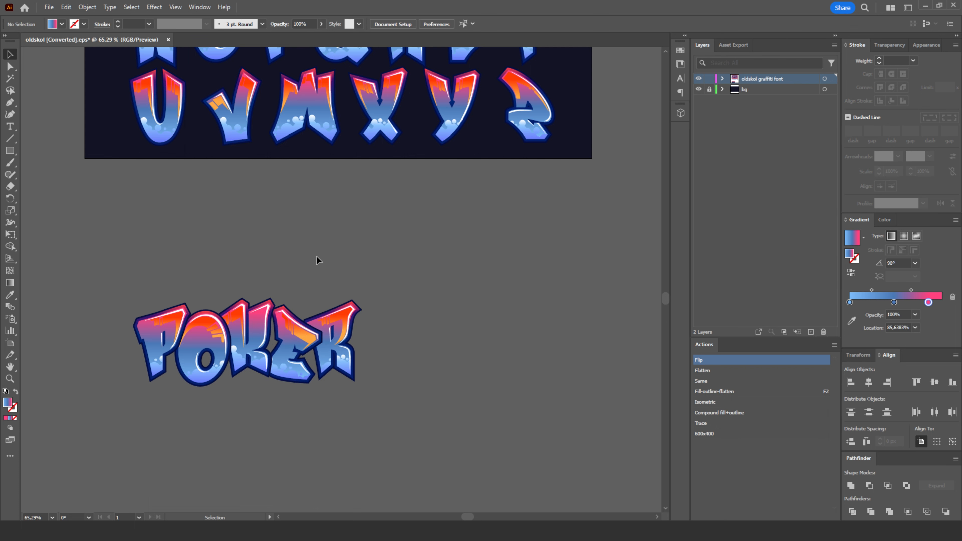
- Select the five POKER letters, shift them to a clear spot beneath the alphabet artboard, and group them
left_click_drag(317, 260, 122, 379)
left_click_drag(202, 366, 290, 336)
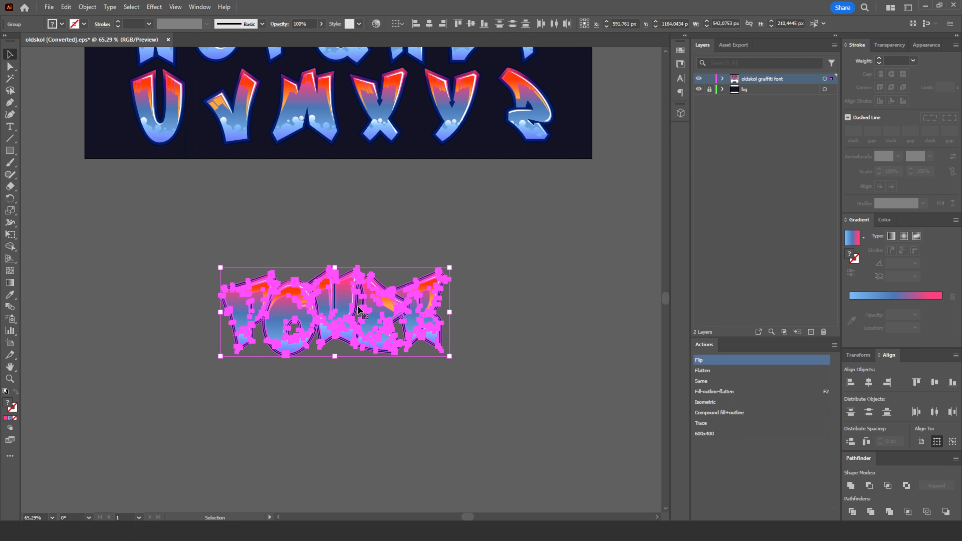
right_click(340, 317)
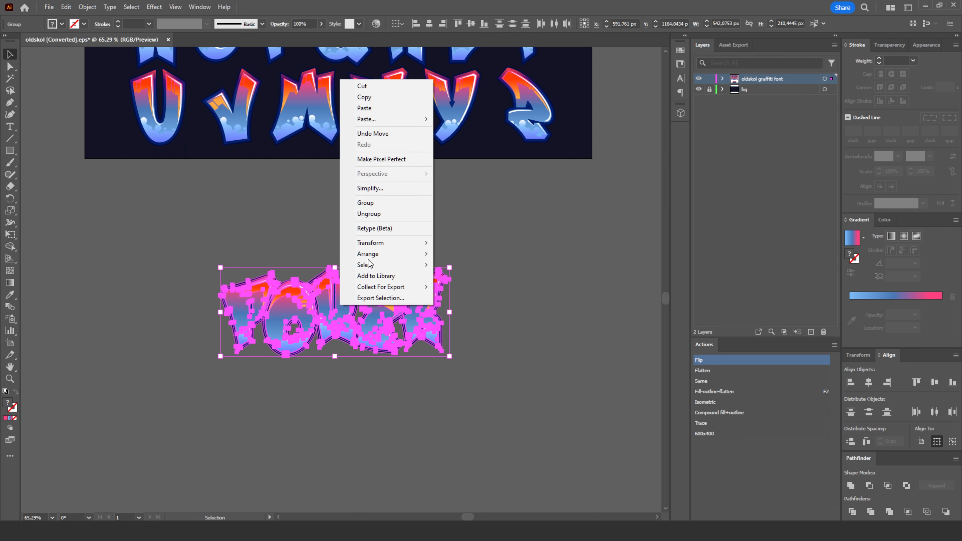
left_click(379, 203)
left_click(300, 216)
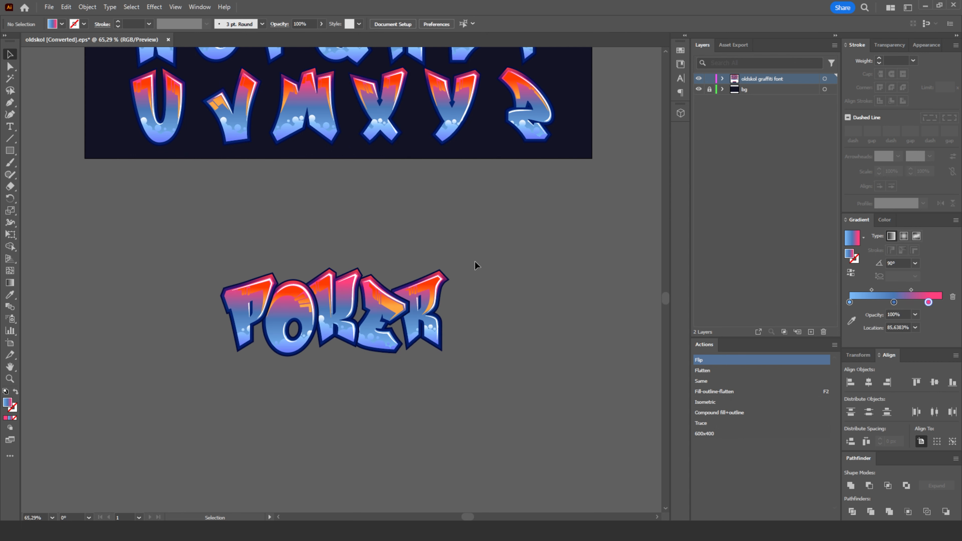
- Move the grouped POKER lettering around beneath the artboard to test that it behaves as one object
left_click_drag(264, 316, 320, 278)
mouse_move(363, 305)
left_mouse_down()
mouse_move(302, 325)
mouse_move(349, 303)
left_mouse_up()
left_click(272, 380)
left_click(328, 216)
left_click(324, 219)
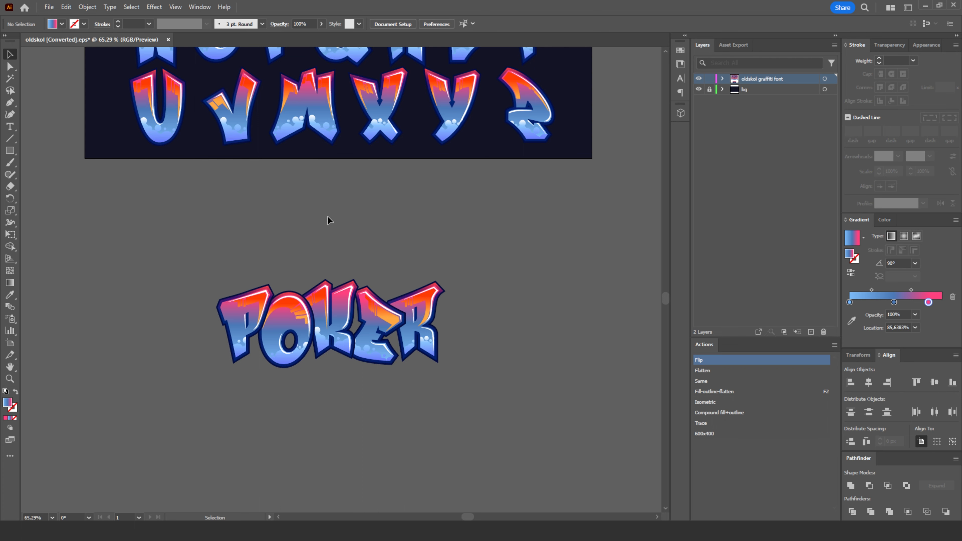
- Save the document as an Adobe Illustrator (AI) file named poker, keeping Illustrator 2020 as the version
left_click_drag(404, 192, 411, 446)
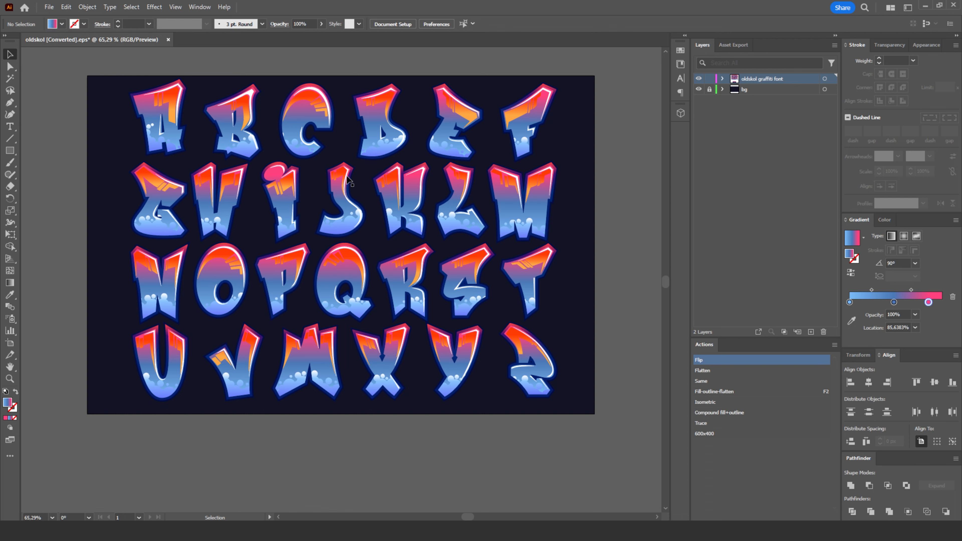
left_click(52, 11)
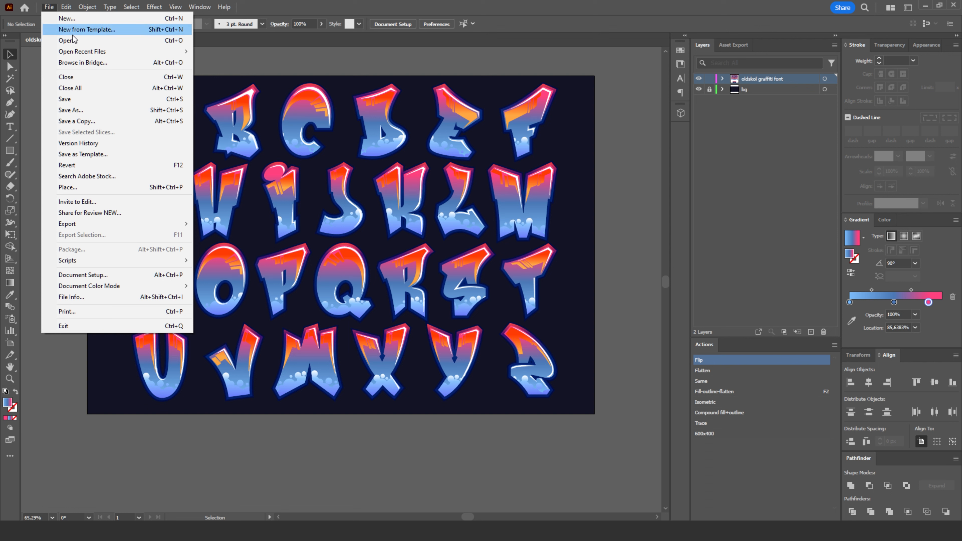
left_click(71, 110)
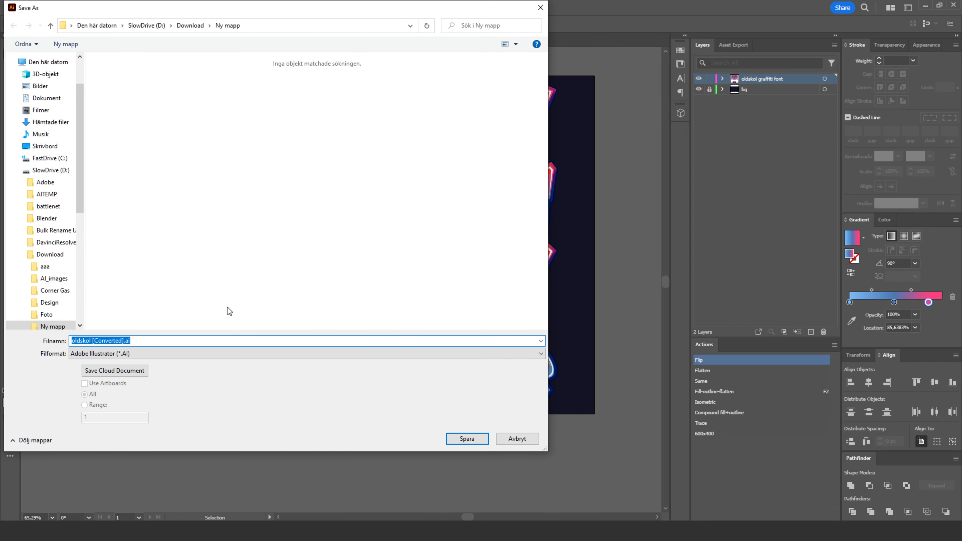
type("poker")
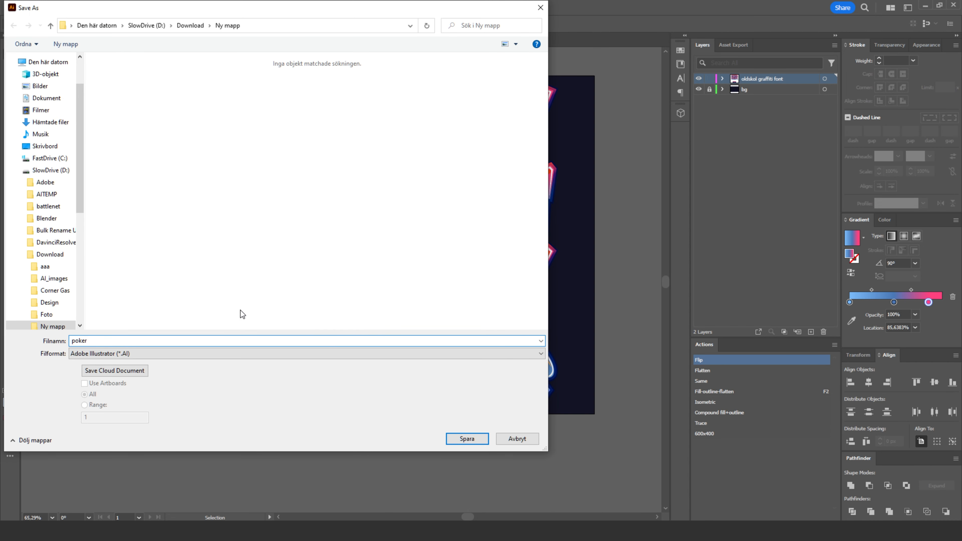
left_click(484, 437)
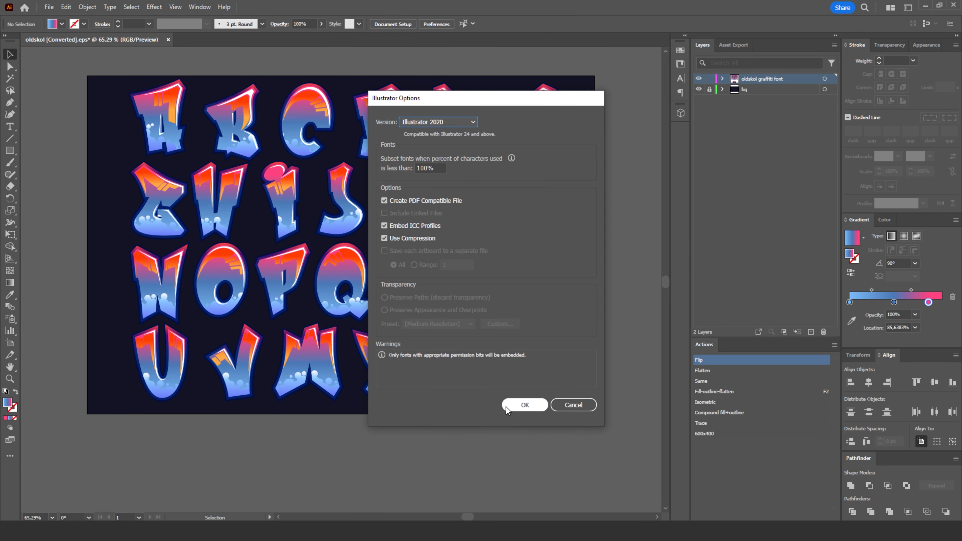
left_click(506, 410)
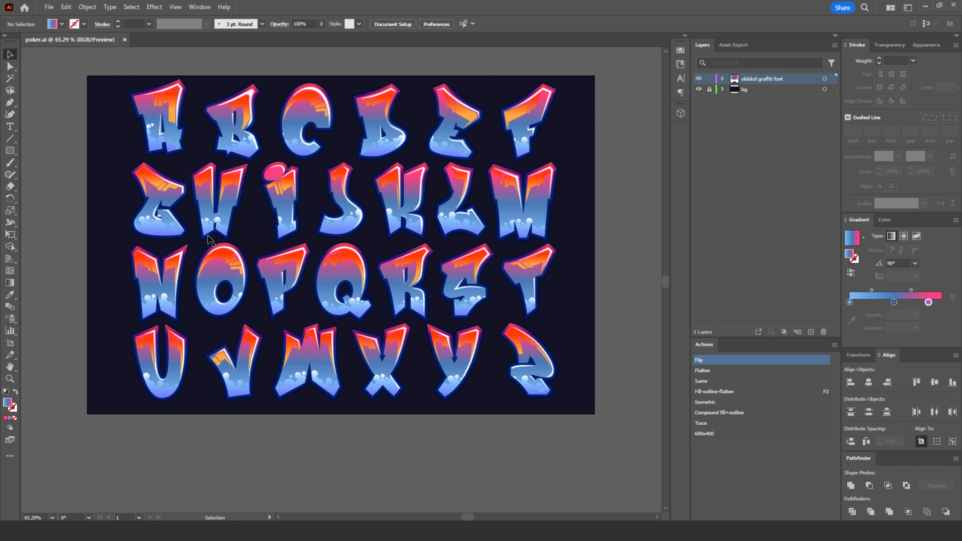
- Delete all the original alphabet letters from the artboard, leaving the dark background and the POKER group
left_click_drag(573, 76, 125, 406)
key("Delete")
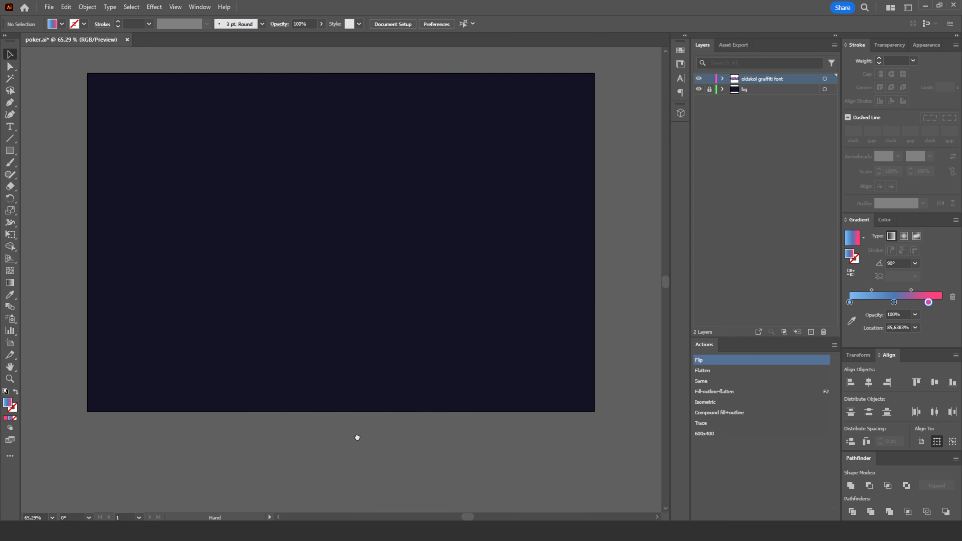
- Place the POKER group on the dark artboard, scale it proportionally to about 857 px wide, and centre it by eye
left_click_drag(357, 438, 356, 224)
left_click_drag(330, 357, 349, 414)
left_click_drag(349, 414, 437, 199)
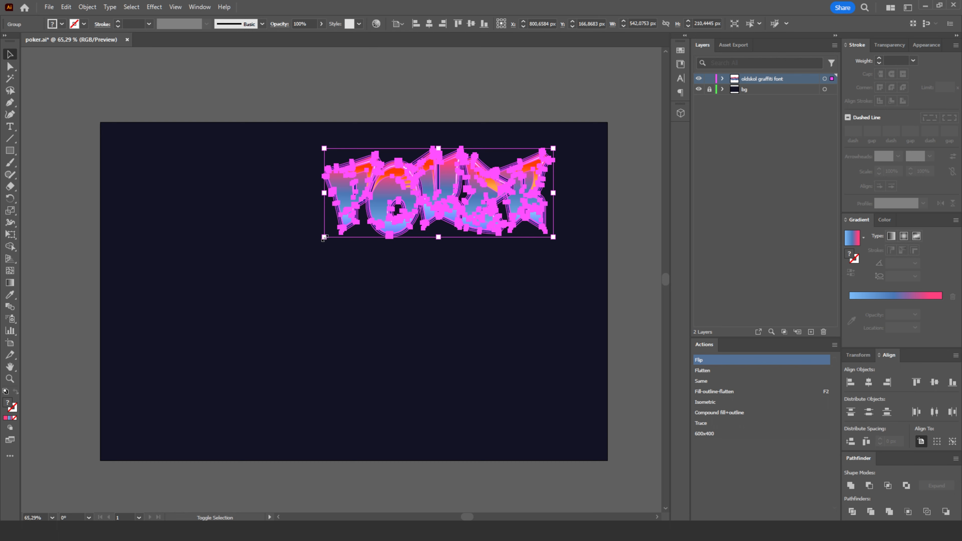
left_click_drag(323, 239, 191, 338)
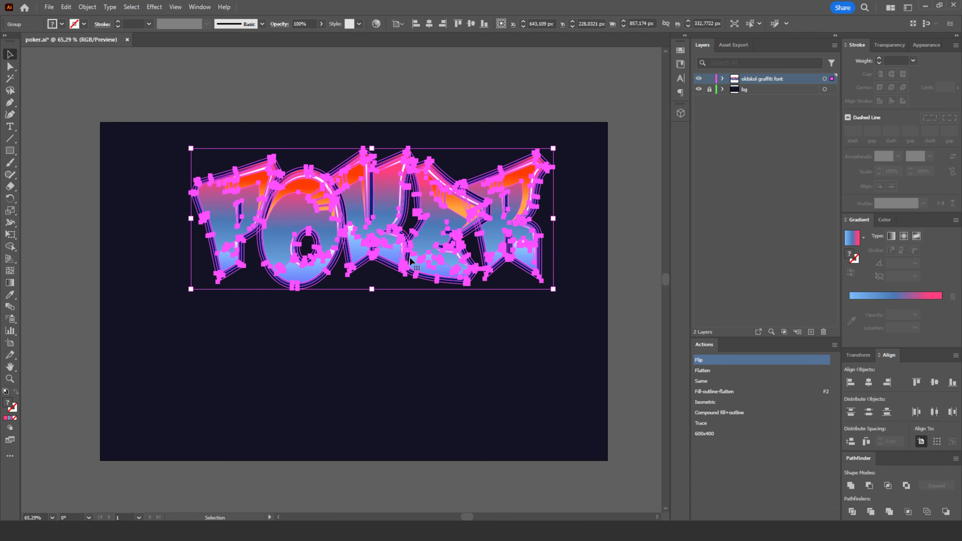
left_click_drag(360, 229, 357, 302)
left_click(344, 171)
left_click(335, 152)
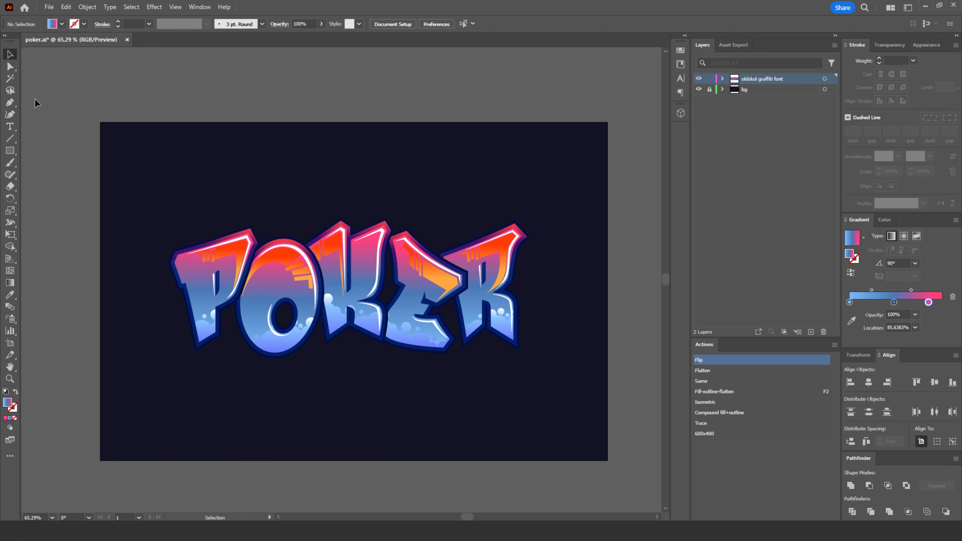
- Use Direct Selection to select only the gradient-filled face of the letter P within the group
left_click(10, 67)
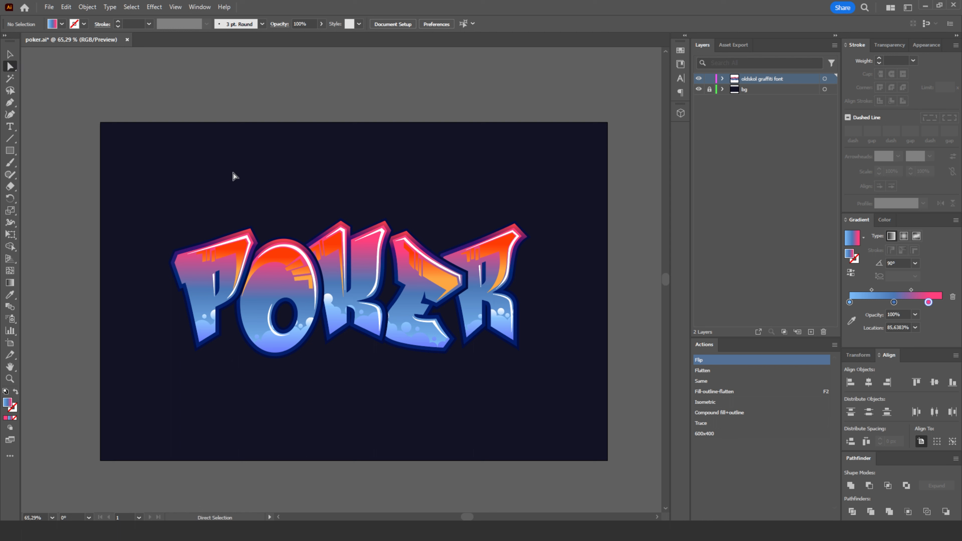
left_click(202, 280)
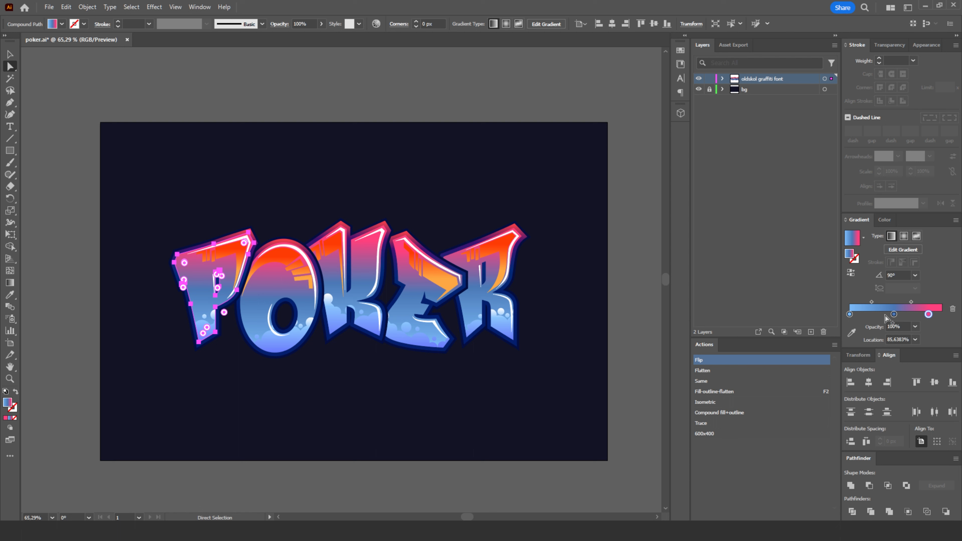
- Try a solid fill on the face of the P, previewing the muted pink B76280 in the Color Picker
left_click(6, 419)
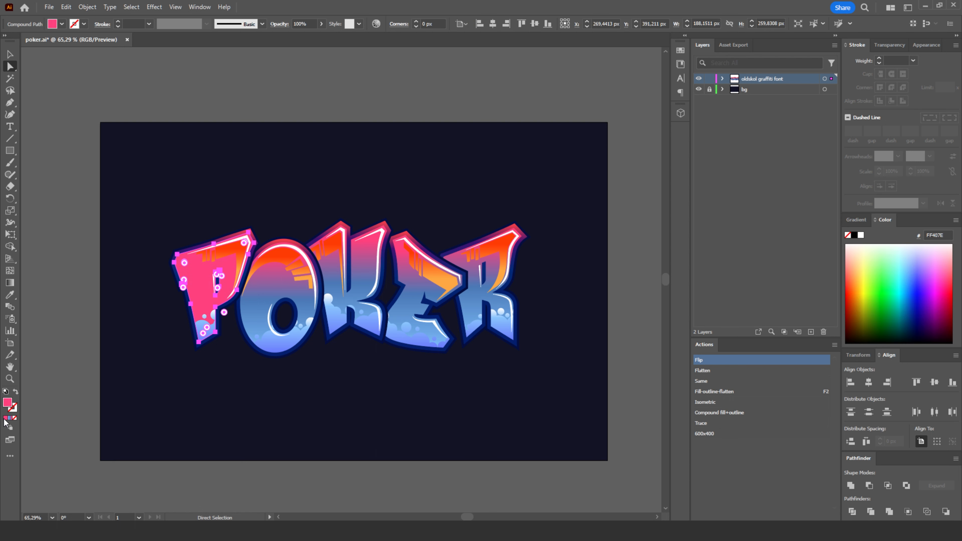
double_click(10, 405)
mouse_move(694, 380)
left_mouse_down()
mouse_move(773, 361)
mouse_move(724, 337)
left_mouse_up()
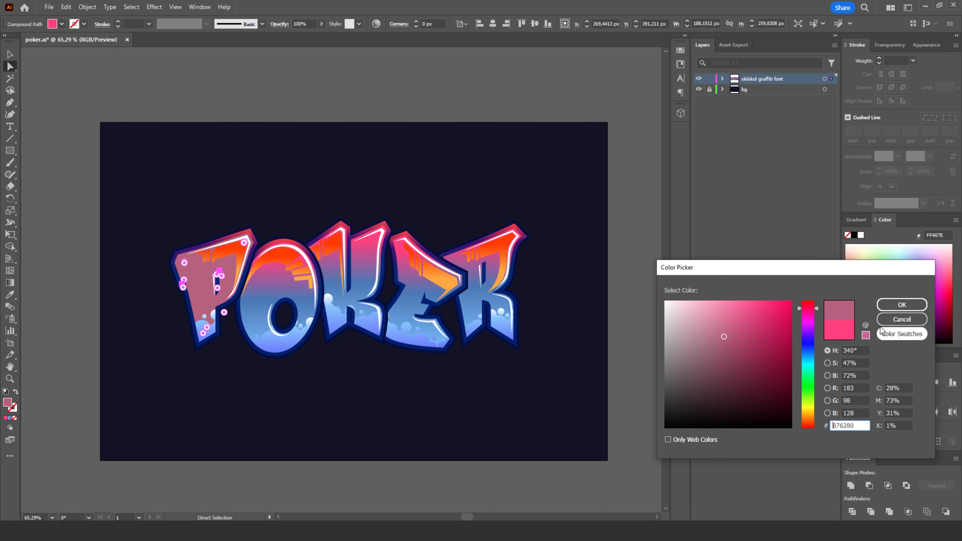
left_click(902, 319)
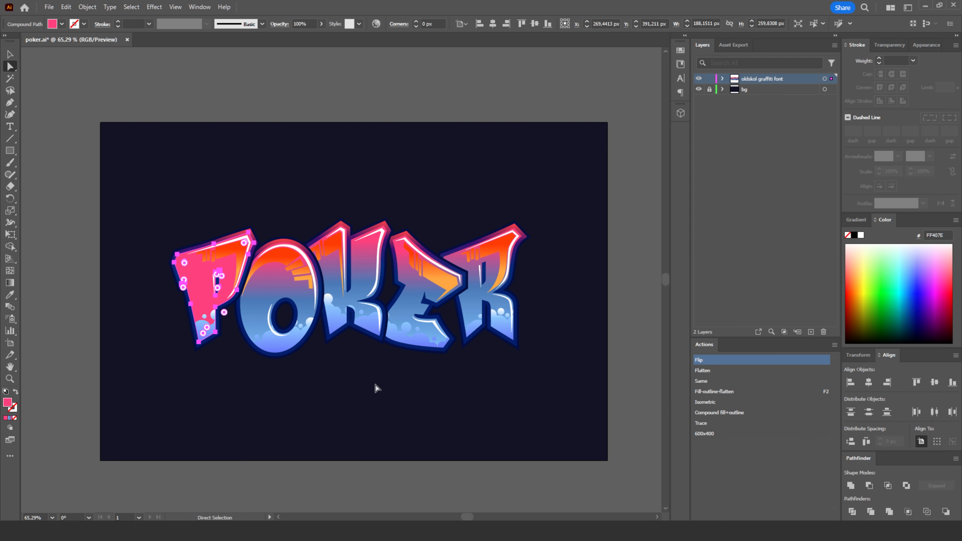
left_click(10, 418)
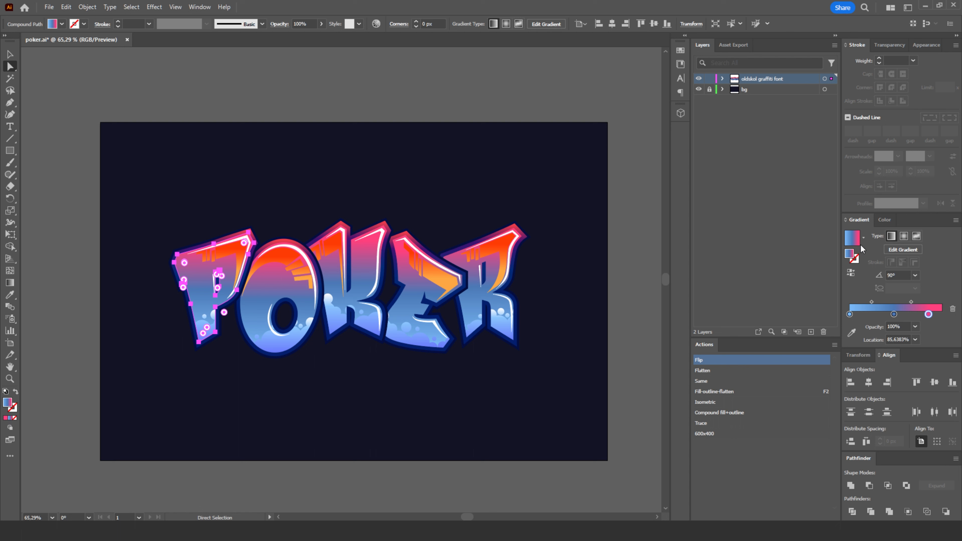
- Reduce the P face's gradient to two stops, with the end stop at 100% recoloured bright green 90EA00
mouse_move(928, 318)
left_mouse_down()
mouse_move(931, 328)
mouse_move(912, 315)
mouse_move(942, 315)
left_mouse_up()
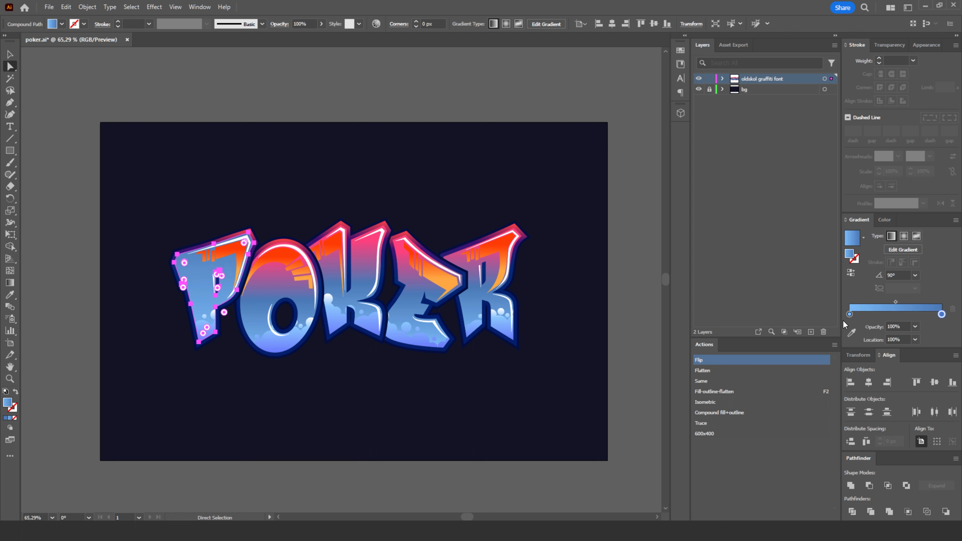
double_click(941, 315)
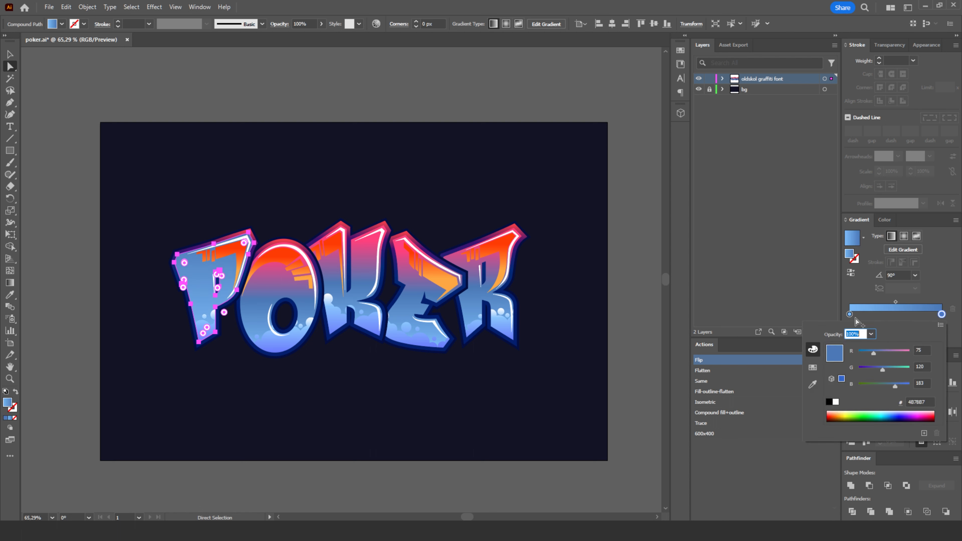
left_click_drag(891, 384, 844, 392)
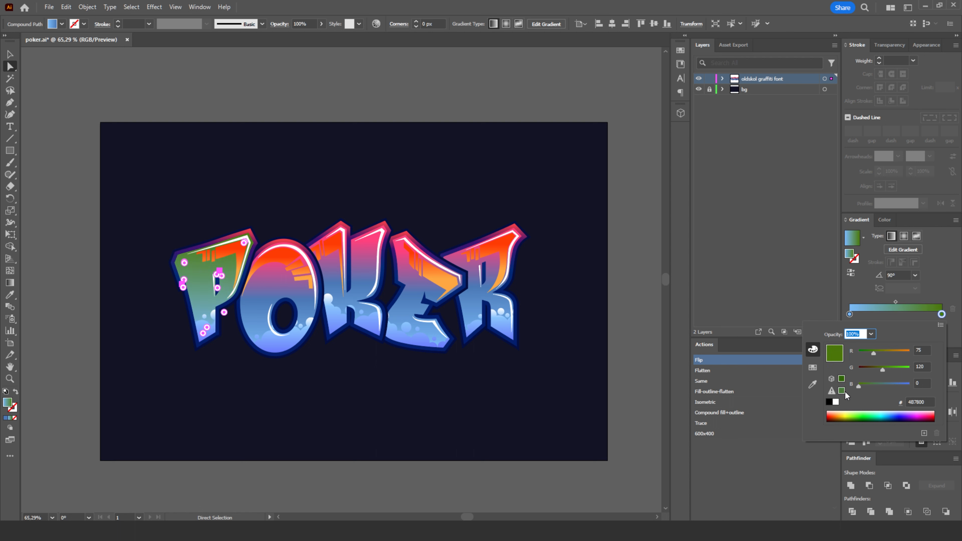
mouse_move(889, 366)
left_mouse_down()
mouse_move(906, 369)
mouse_move(888, 354)
left_mouse_up()
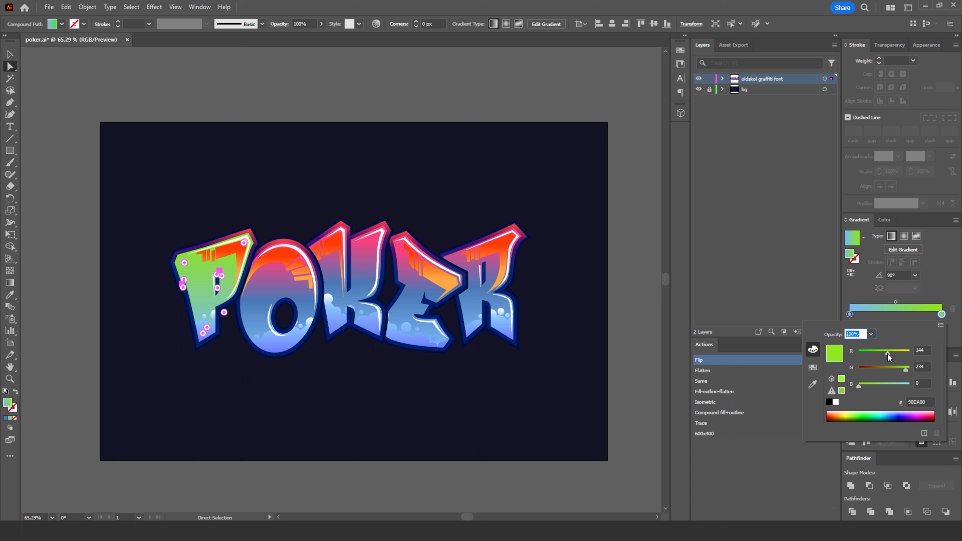
left_click(937, 298)
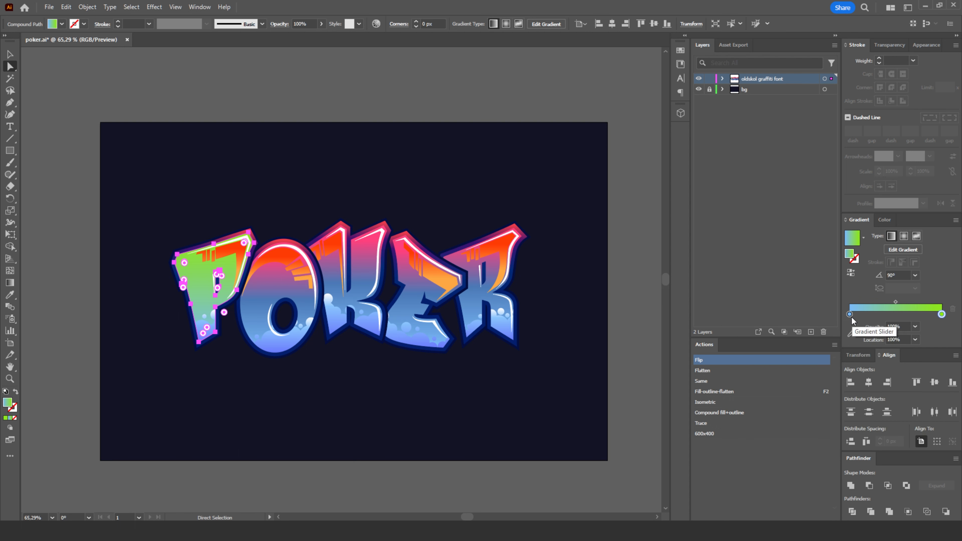
- Recolour the starting stop of the P face's gradient dark green 024000, and deselect the shape
double_click(851, 317)
left_click_drag(907, 386, 846, 388)
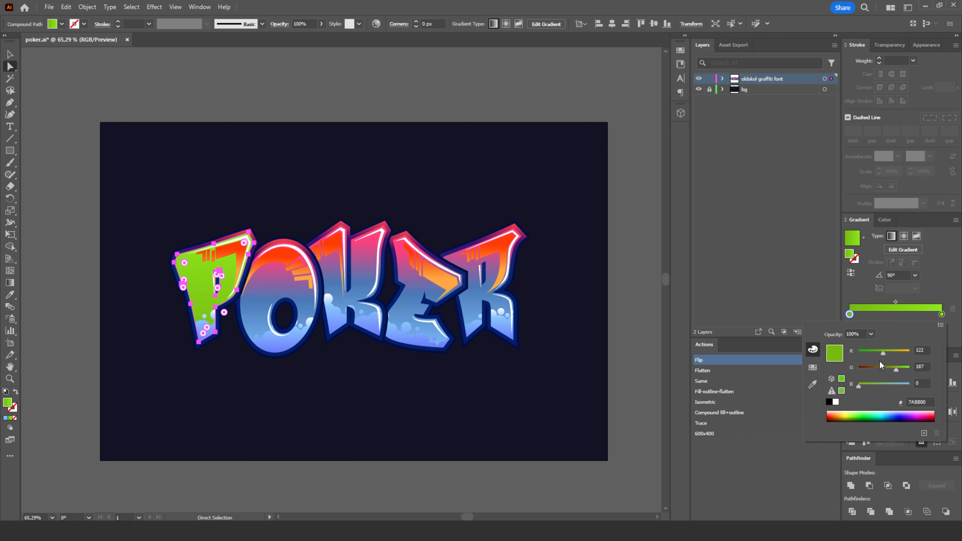
left_click_drag(896, 369, 872, 371)
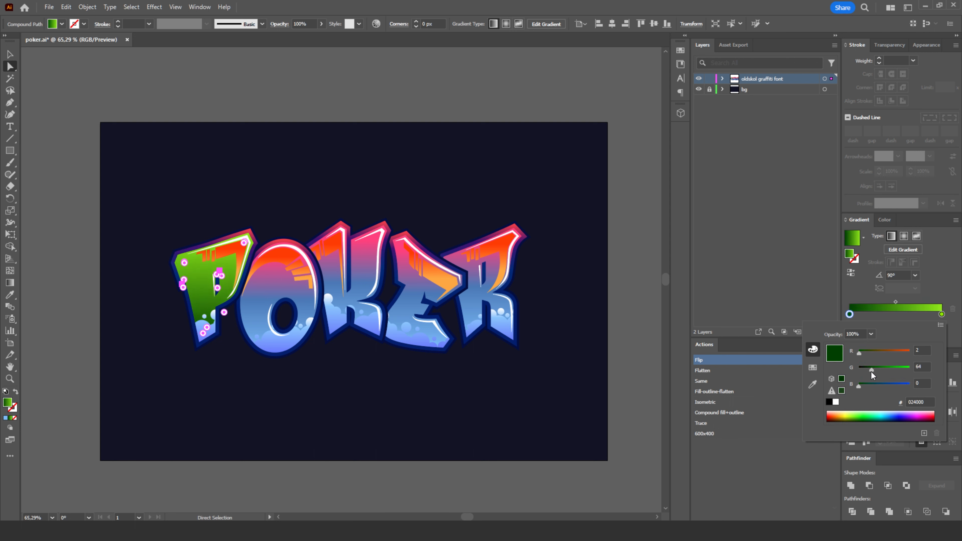
left_click(362, 210)
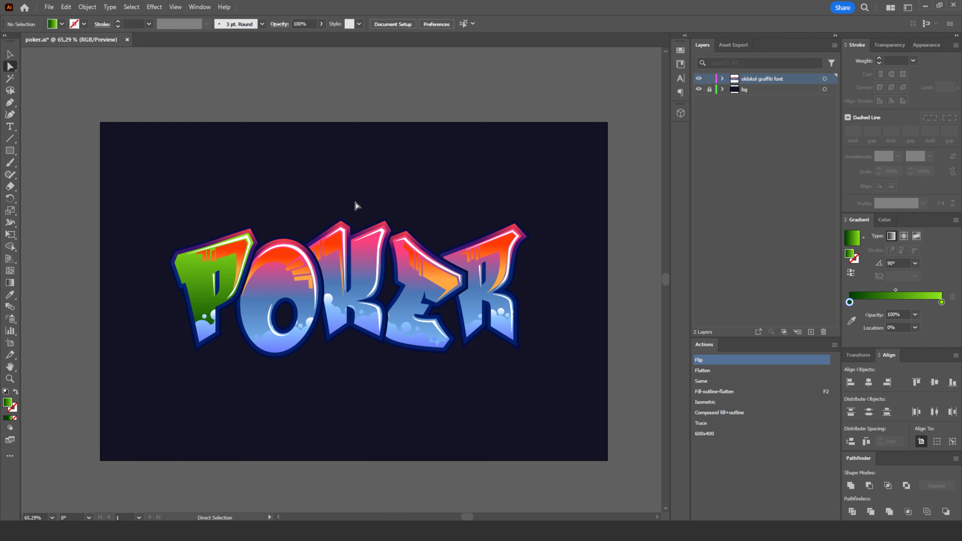
- Spread the P's orange drip gradient stops to both ends and recolour the end stop pale orange FFDE9F
left_click(235, 252)
left_click_drag(885, 315, 850, 315)
left_click_drag(924, 314, 942, 315)
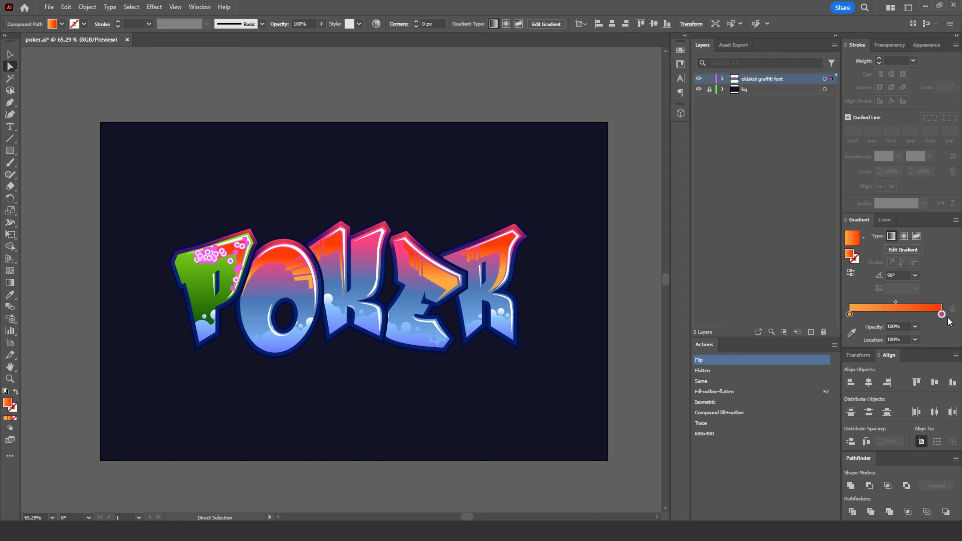
double_click(942, 314)
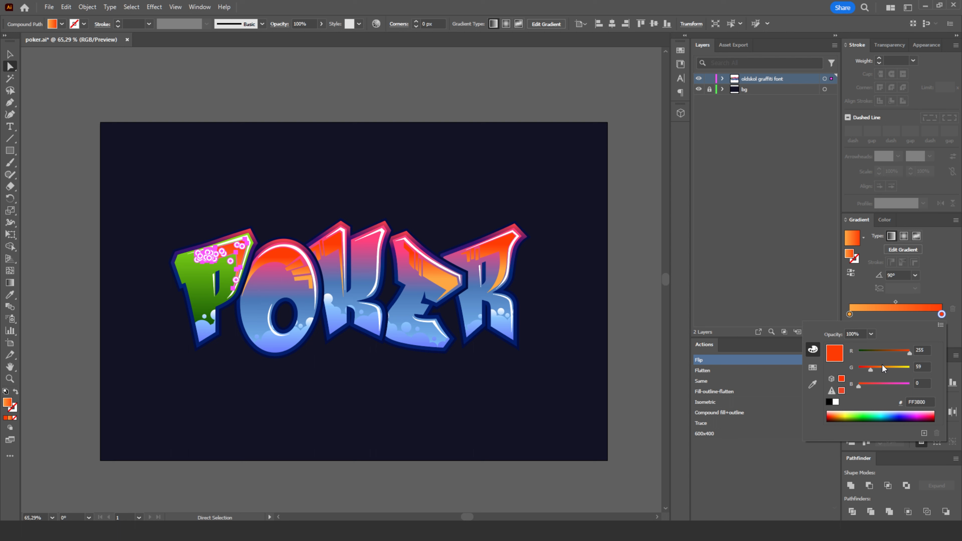
left_click_drag(883, 366, 903, 369)
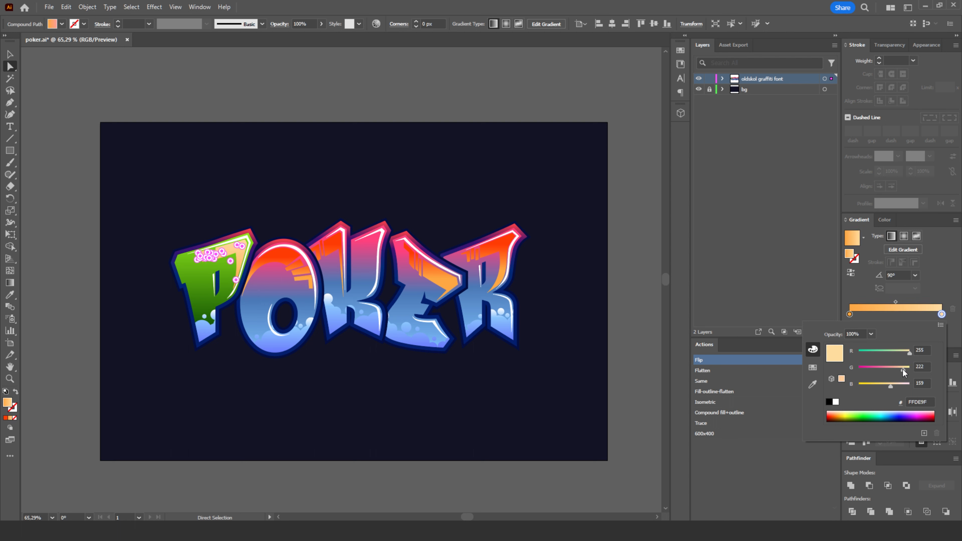
left_click(550, 216)
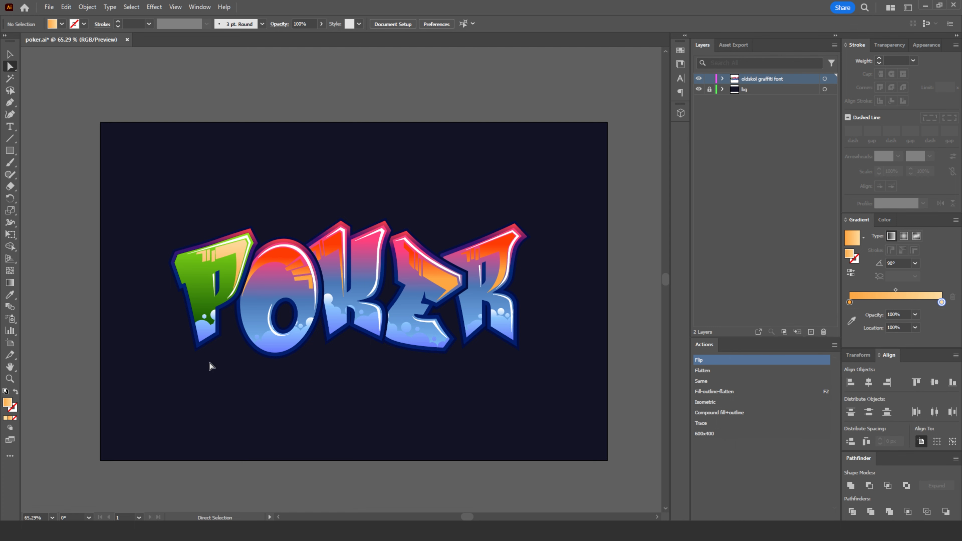
- Select the bubble shape at the base of the P and remove the middle light-blue stop from its gradient
left_click(9, 378)
left_click_drag(325, 300, 378, 313)
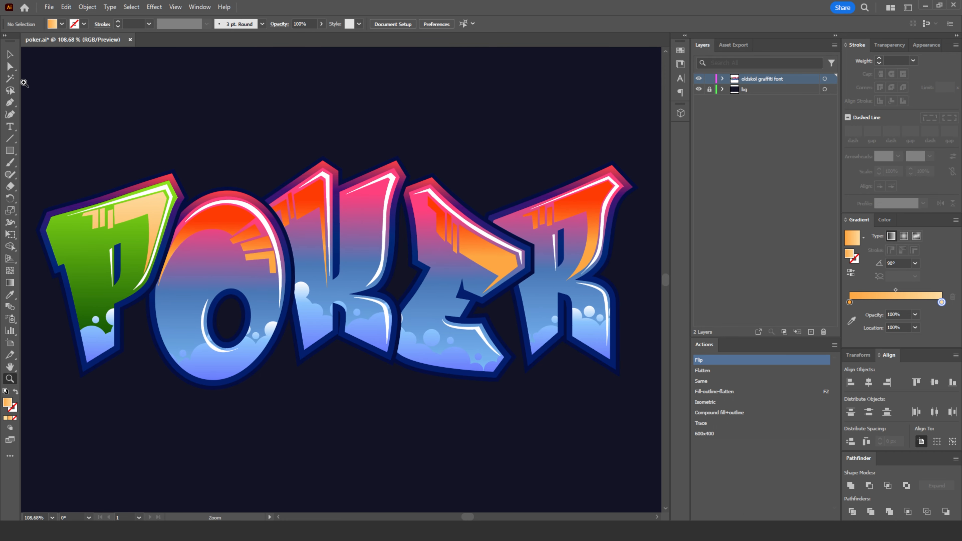
left_click(10, 67)
left_click(107, 341)
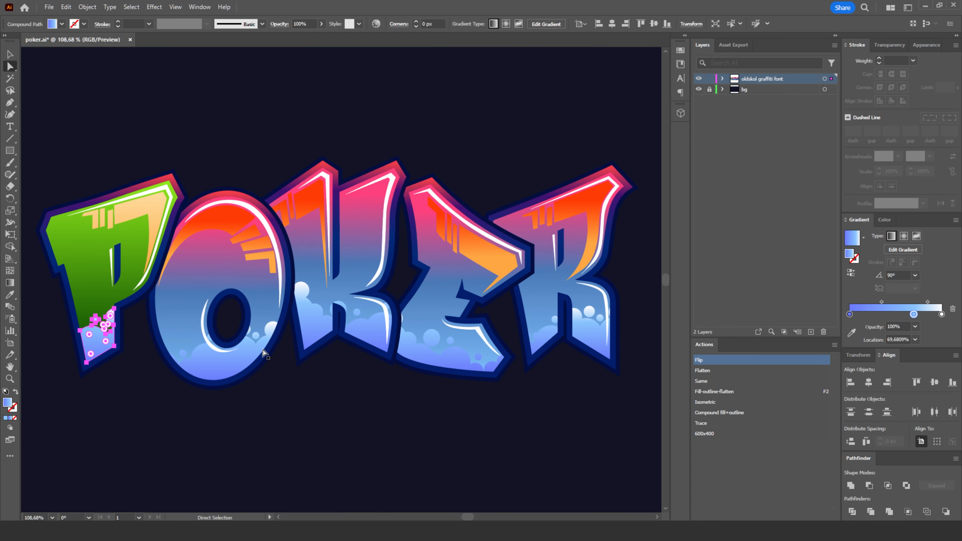
left_click_drag(917, 318, 925, 330)
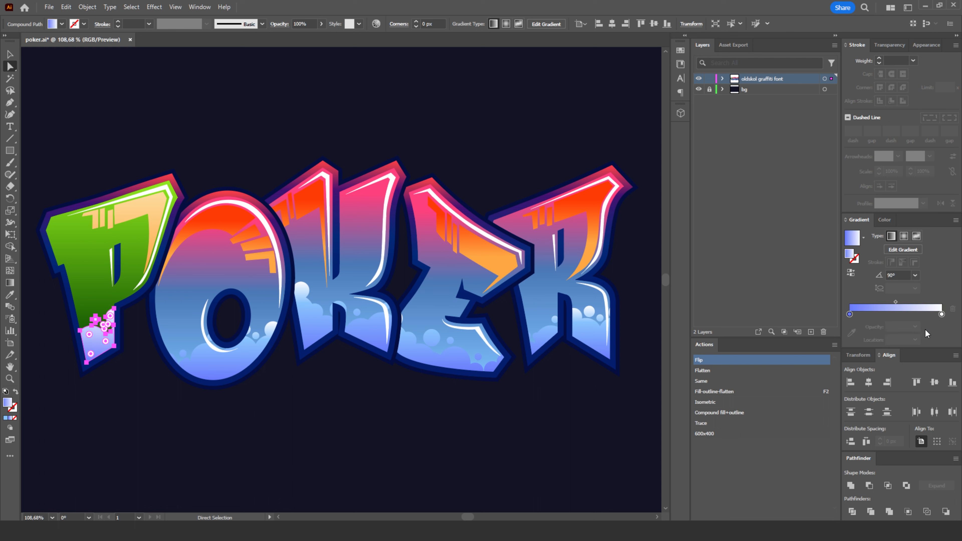
- Recolour the end stop of the bubble gradient at the base of the P dark purple 59385E
left_click(942, 314)
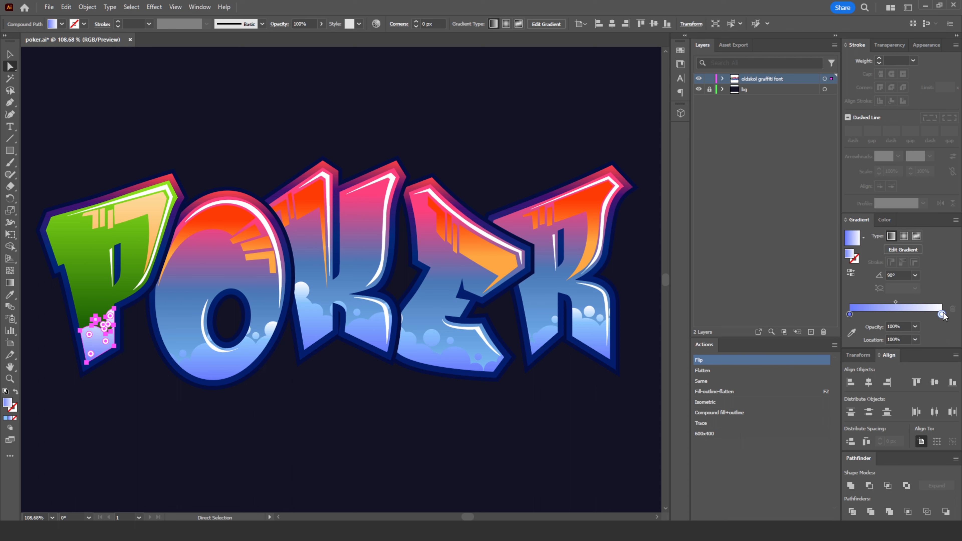
double_click(942, 315)
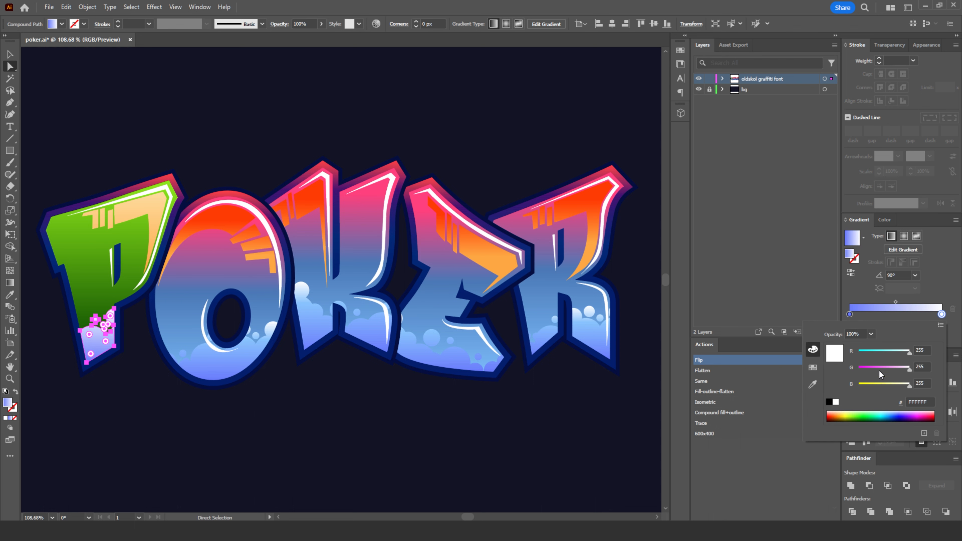
left_click(876, 352)
left_click(870, 368)
left_click(878, 384)
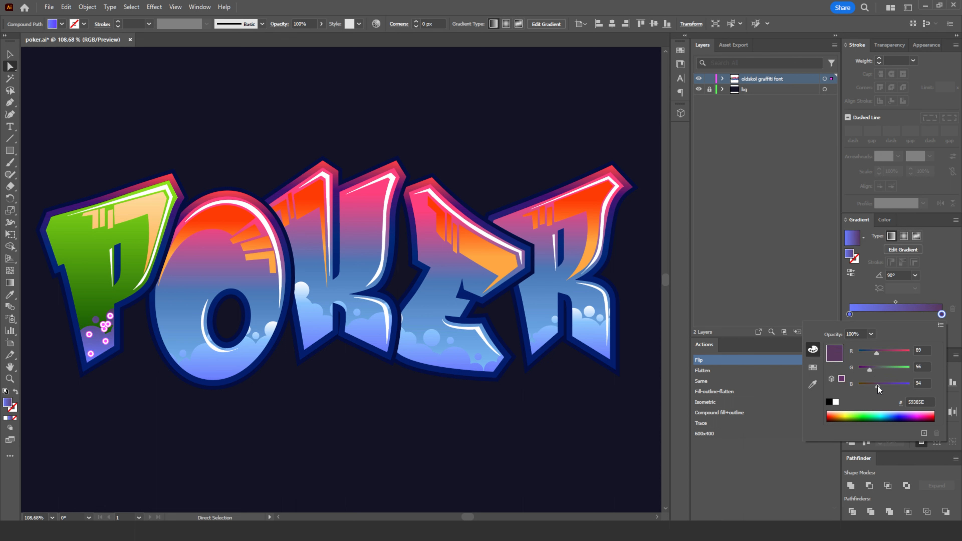
- Recolour the starting stop of the P bubbles' gradient red A43642
double_click(850, 314)
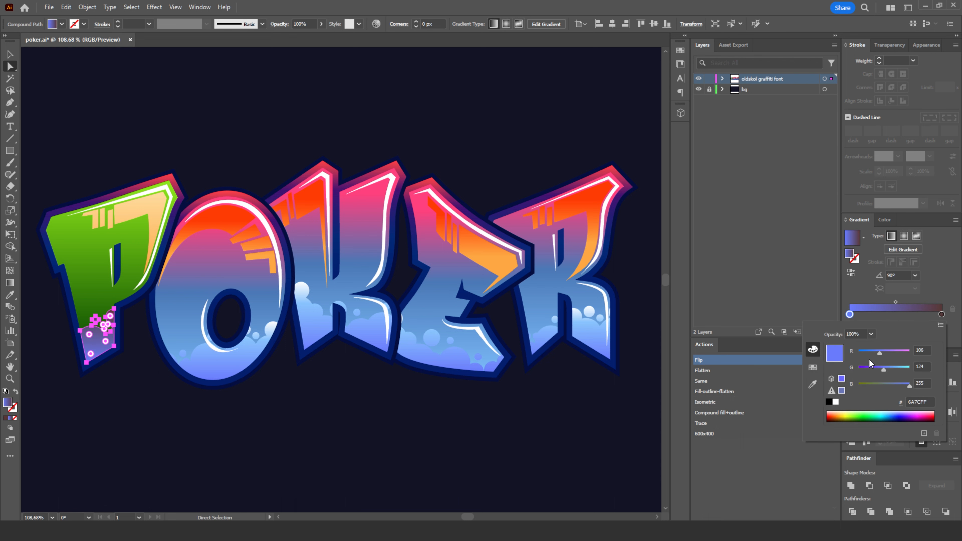
left_click(872, 385)
left_click(870, 368)
left_click(868, 352)
left_click_drag(867, 353, 890, 353)
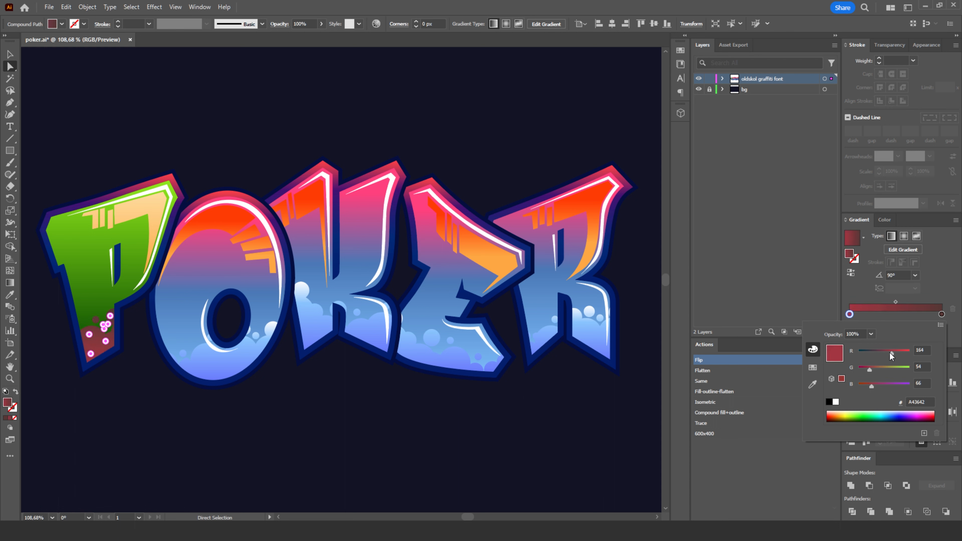
- Darken the end stop of the P bubbles' gradient, adjust its starting stop to A64C42, and deselect the shape
left_click(942, 314)
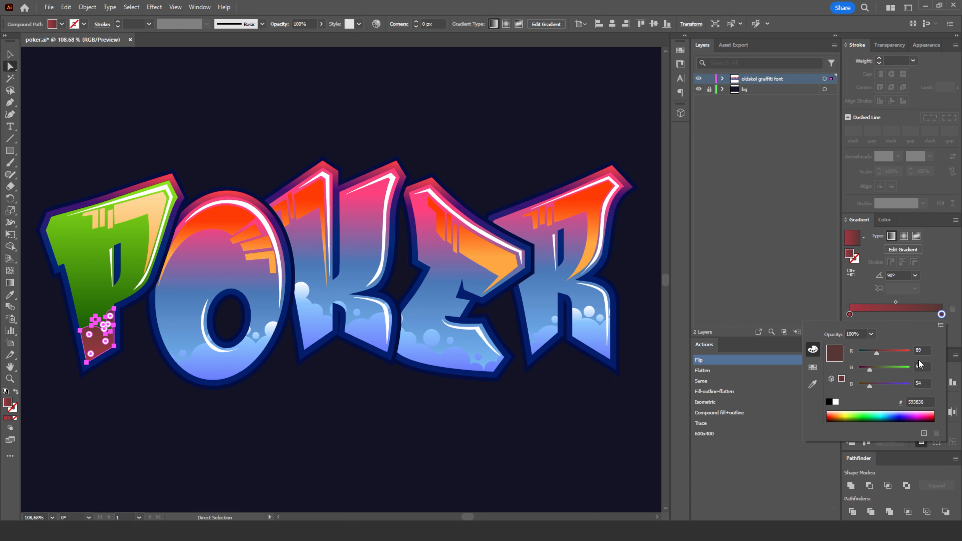
mouse_move(870, 370)
left_mouse_down()
mouse_move(861, 369)
mouse_move(877, 385)
mouse_move(867, 387)
mouse_move(867, 355)
left_mouse_up()
left_click(850, 314)
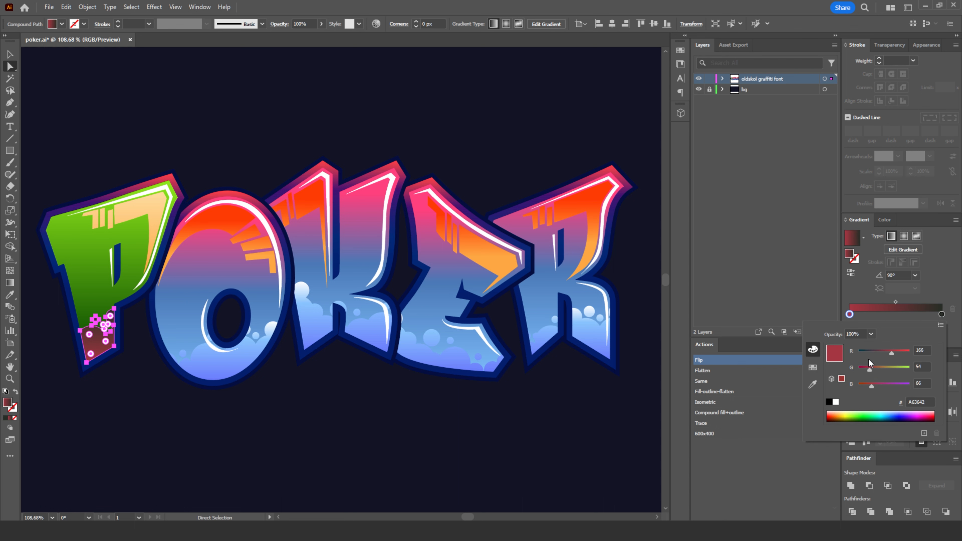
left_click(877, 370)
left_click_drag(876, 369, 875, 370)
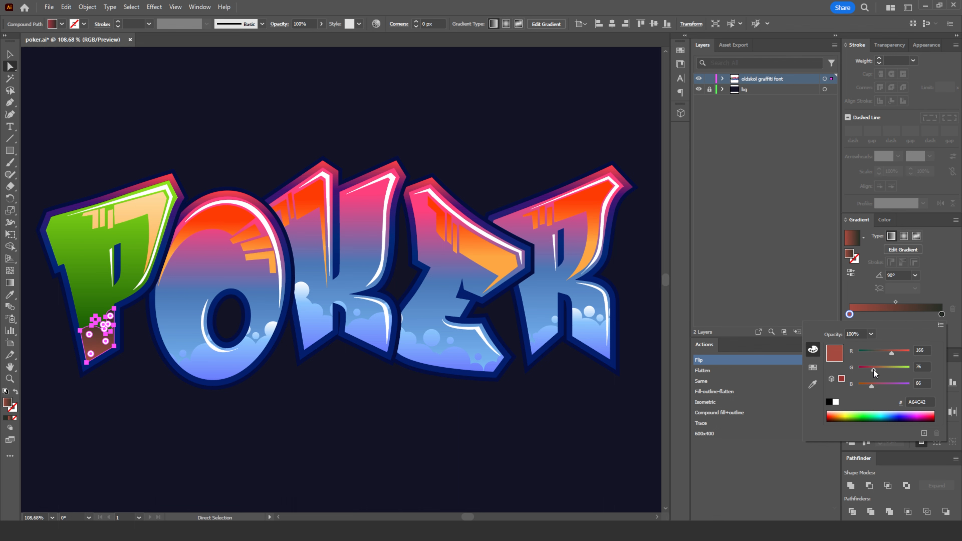
left_click(247, 100)
left_click(239, 118)
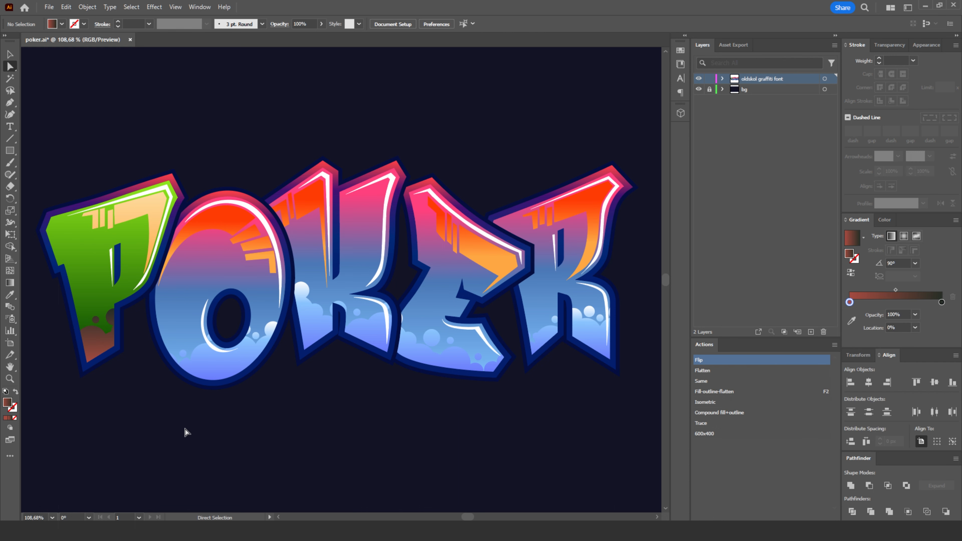
- Replace the gradient fill of the P's inner outline with solid black 000000
scroll(190, 420, "left", 1)
left_click(103, 337)
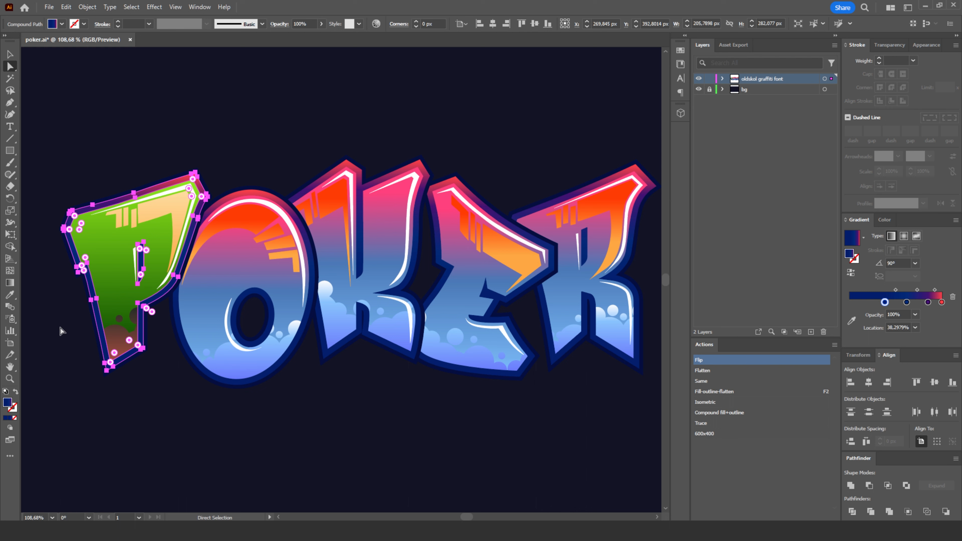
left_click(5, 418)
double_click(7, 404)
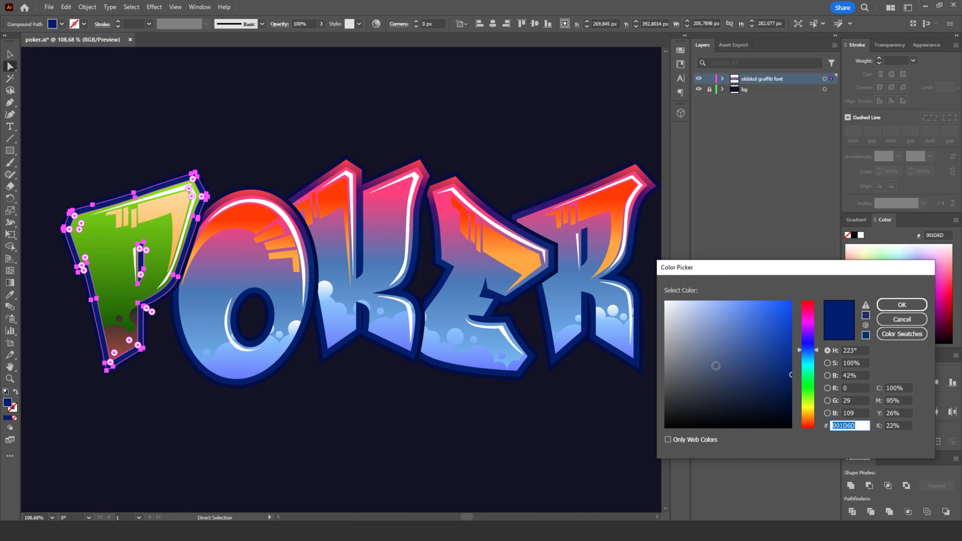
left_click_drag(716, 365, 692, 435)
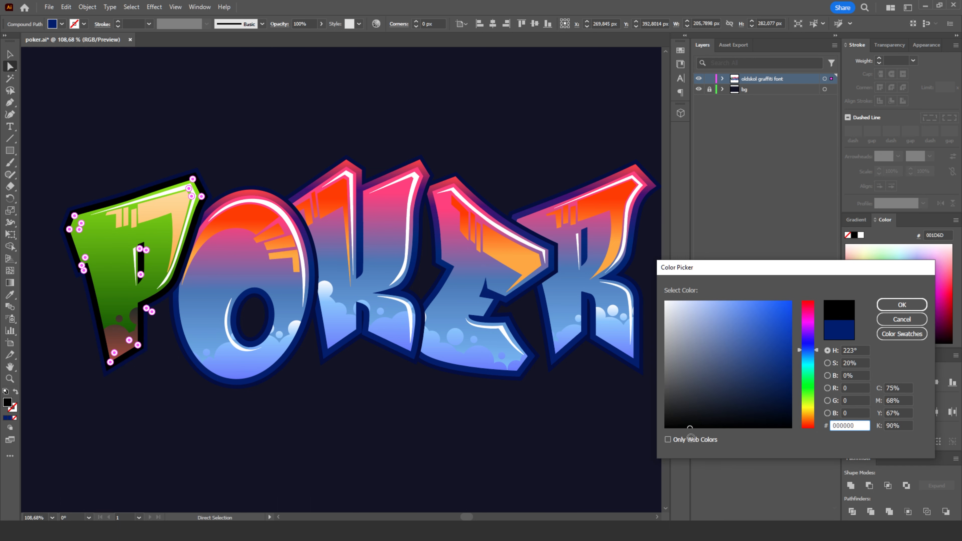
left_click(902, 305)
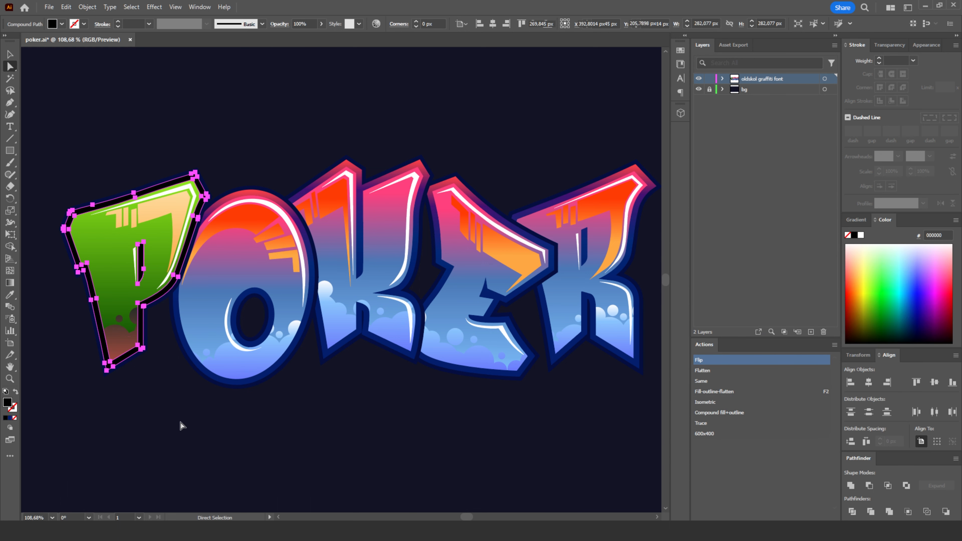
- Fill the P's outer outline with white FFFFFF, and deselect it
left_click(126, 393)
left_click(119, 372)
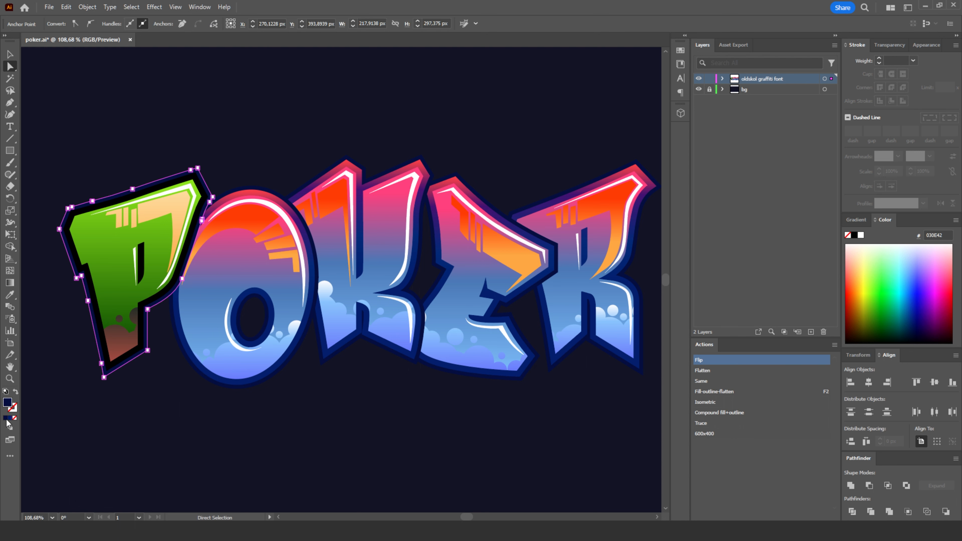
double_click(8, 403)
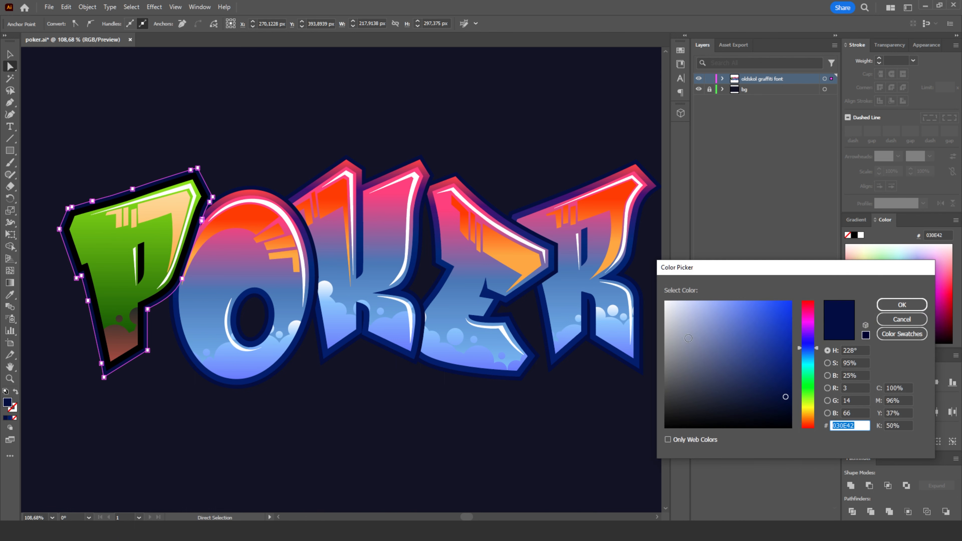
left_click_drag(671, 311, 655, 291)
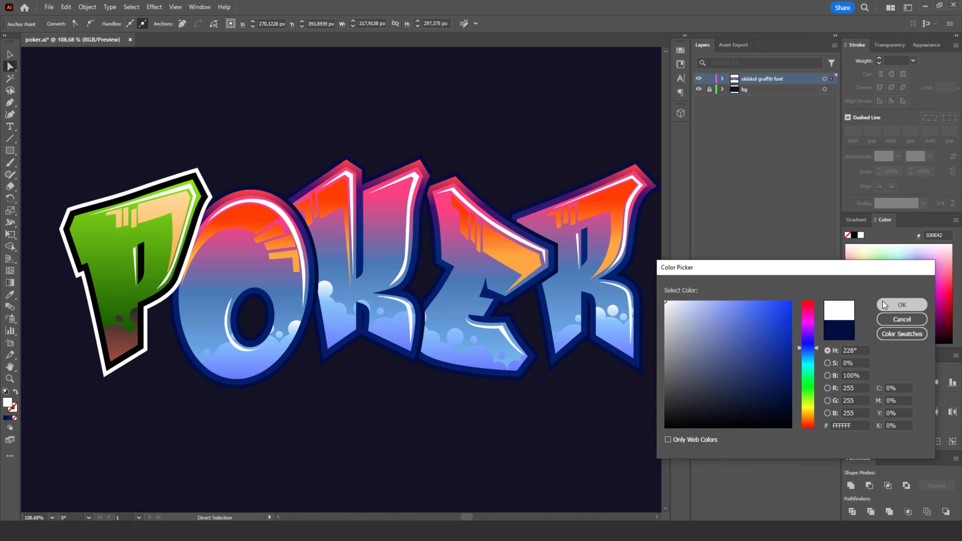
left_click(902, 305)
left_click(158, 126)
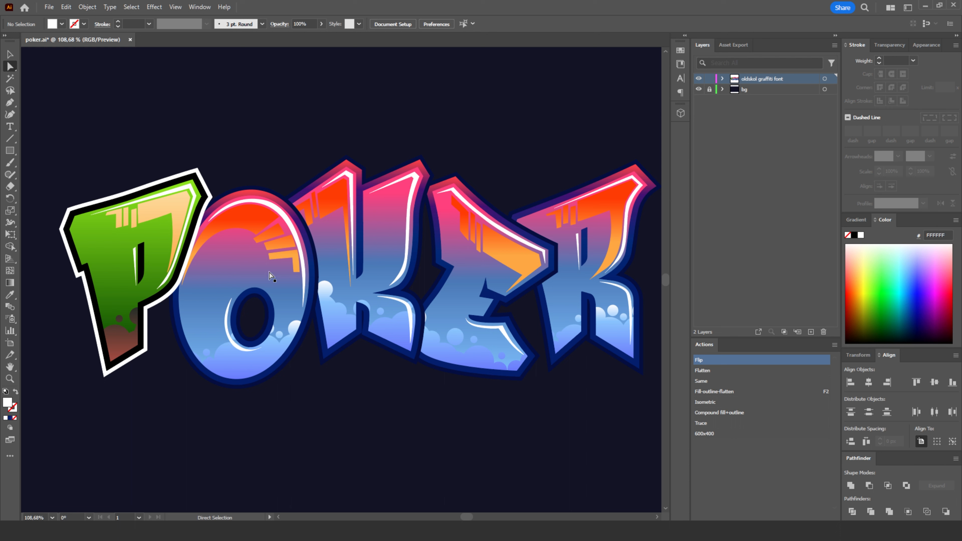
- Select the O's face and all shapes with the same fill colour, and apply the P face's green gradient with the Eyedropper
left_click(234, 258)
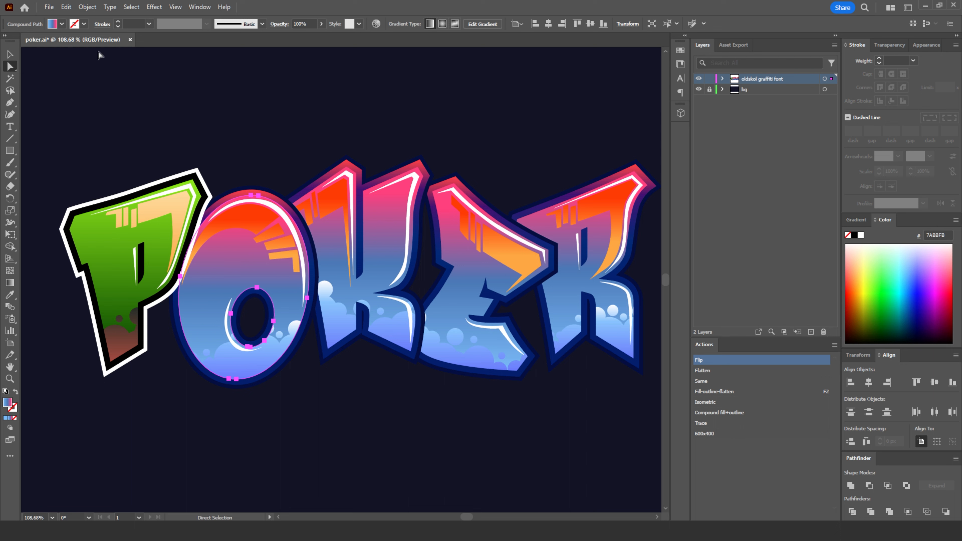
left_click(131, 7)
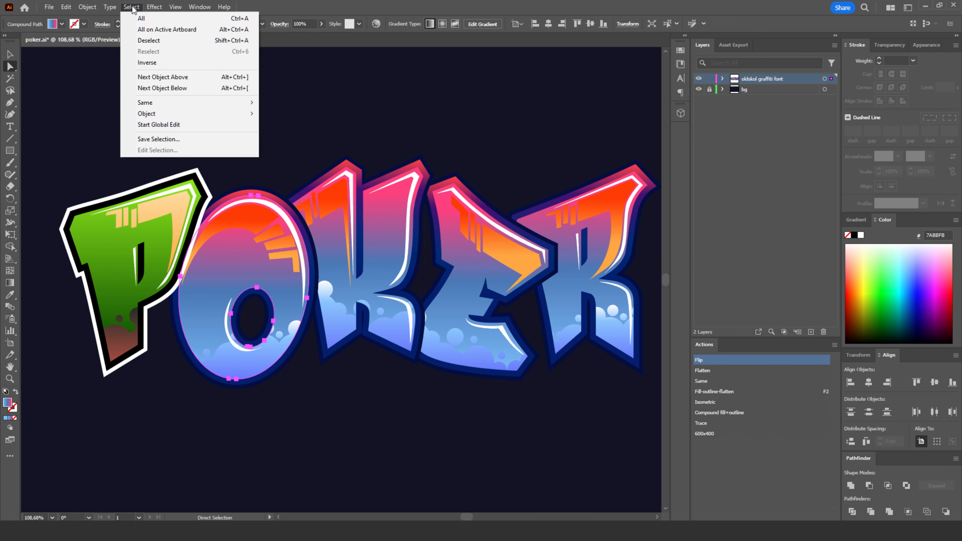
mouse_move(161, 102)
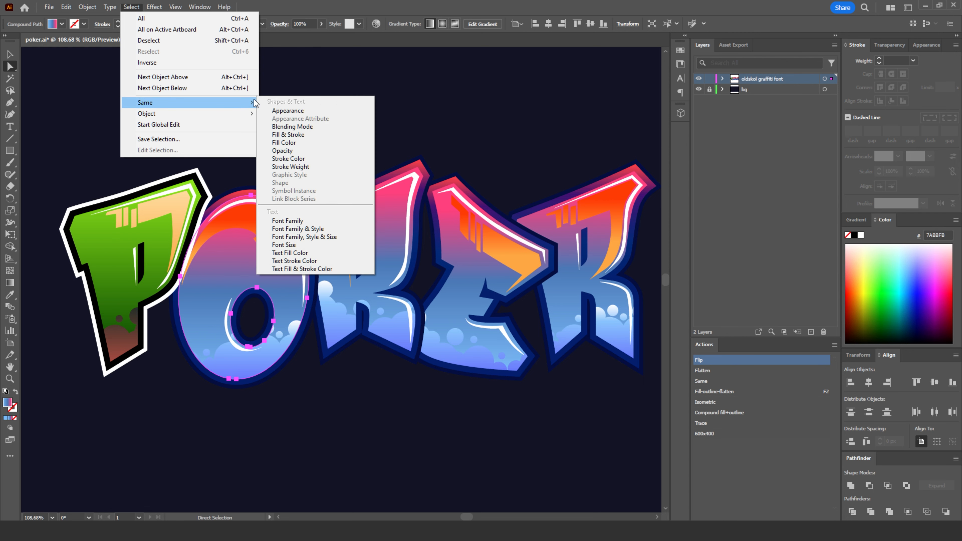
left_click(286, 143)
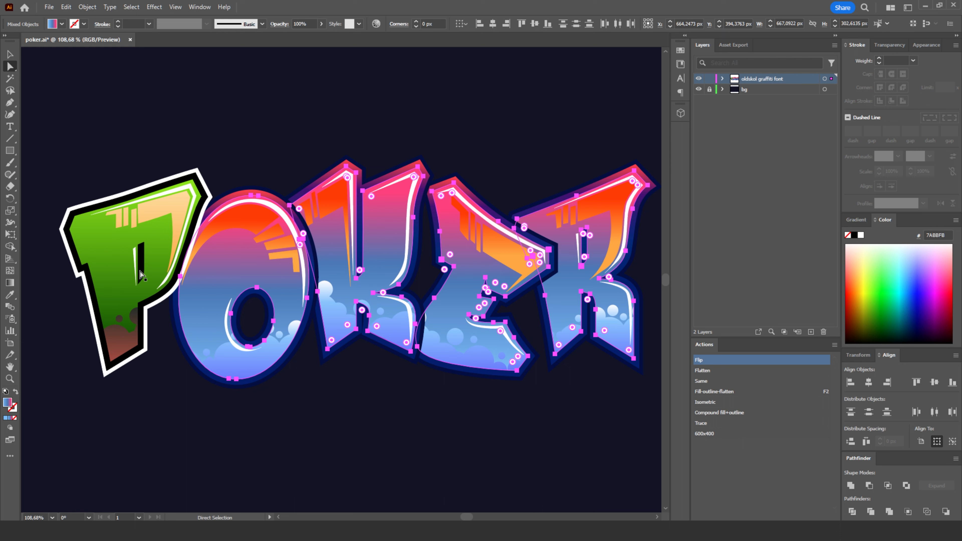
left_click(9, 299)
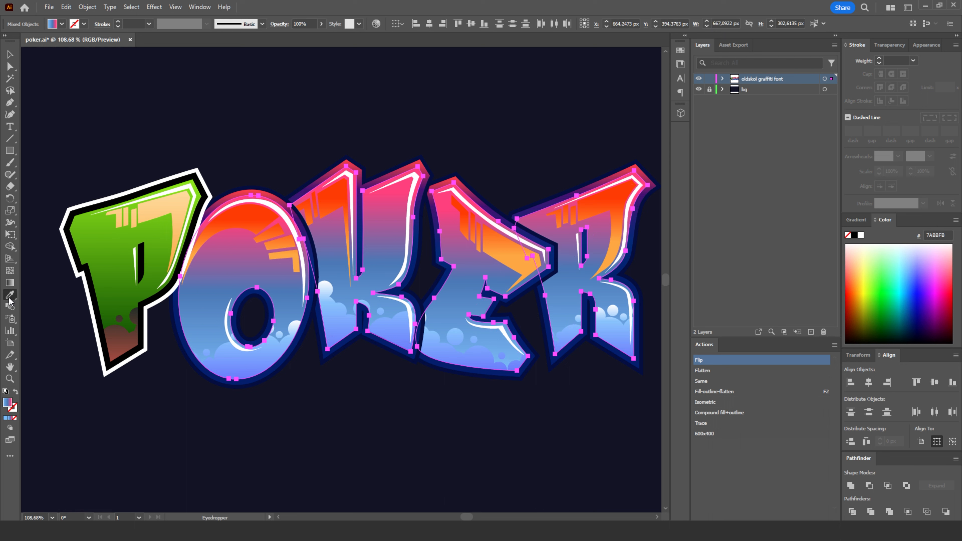
left_click(119, 241)
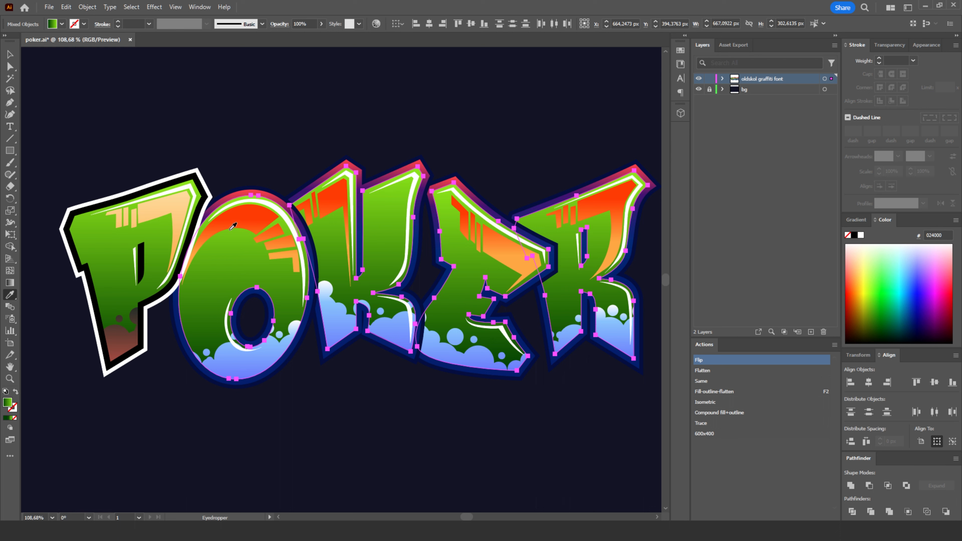
- Try a 0° angle for the green gradient on the O, K, E and R faces, restore it to 90°, and deselect them
left_click(856, 220)
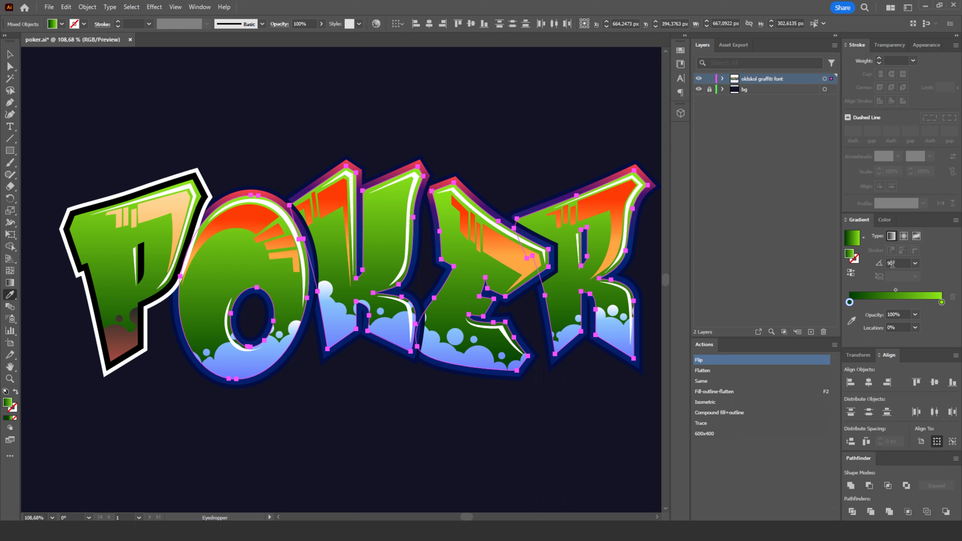
left_click(915, 265)
left_click(924, 365)
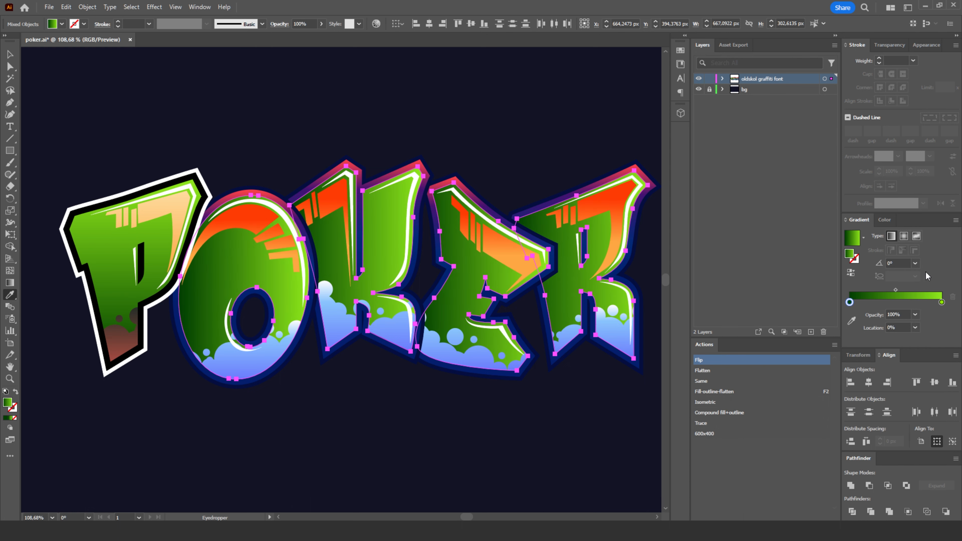
left_click(916, 263)
left_click(923, 321)
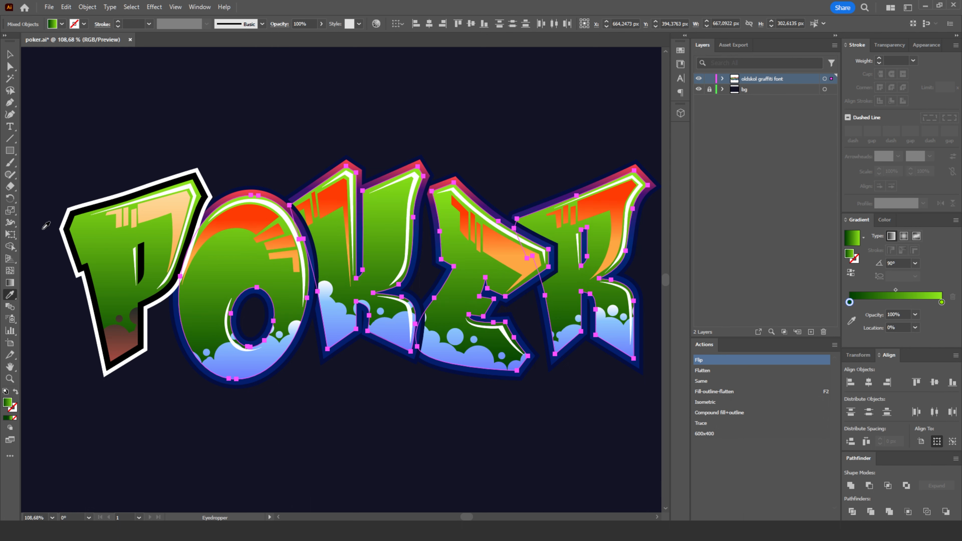
left_click(9, 66)
left_click(270, 111)
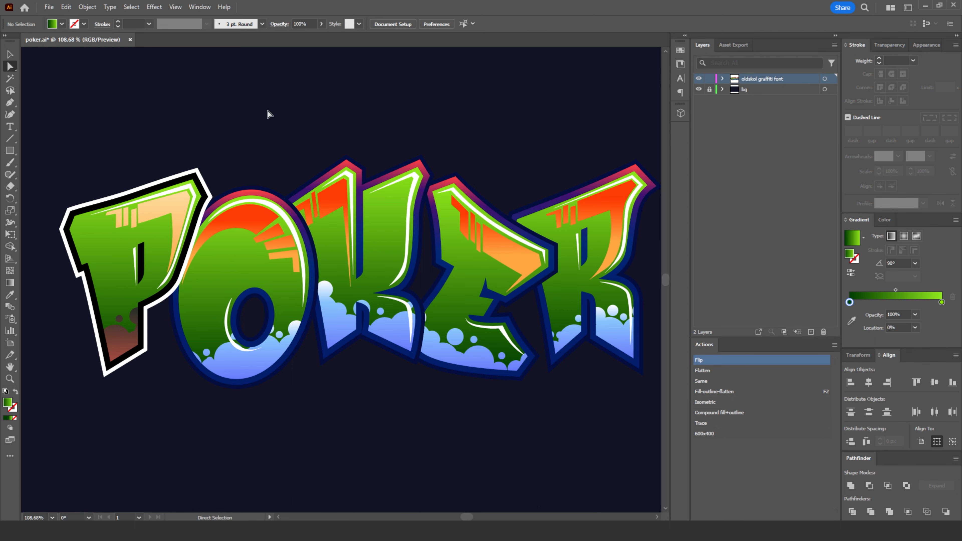
- Select the O's orange drip shape and all other shapes sharing its fill
left_click(255, 222)
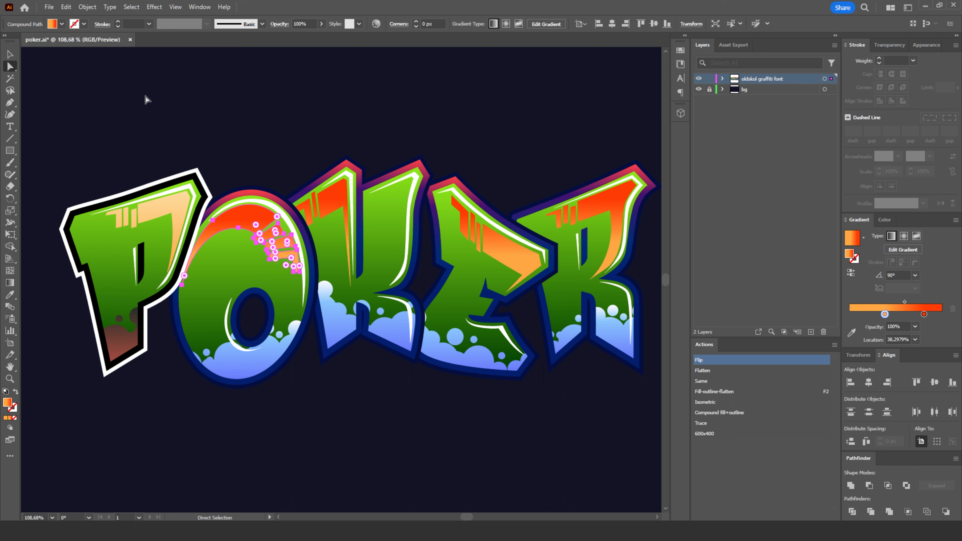
left_click(131, 7)
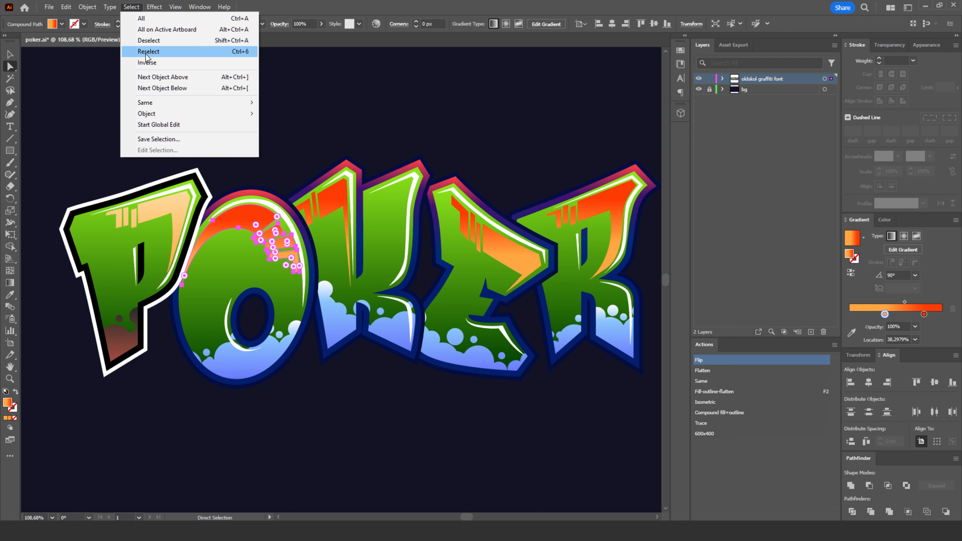
mouse_move(189, 102)
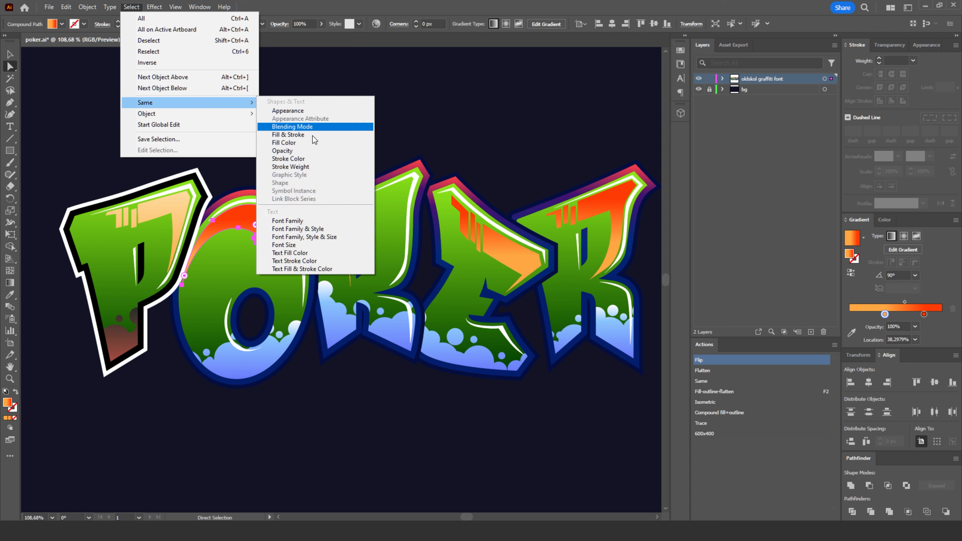
left_click(293, 150)
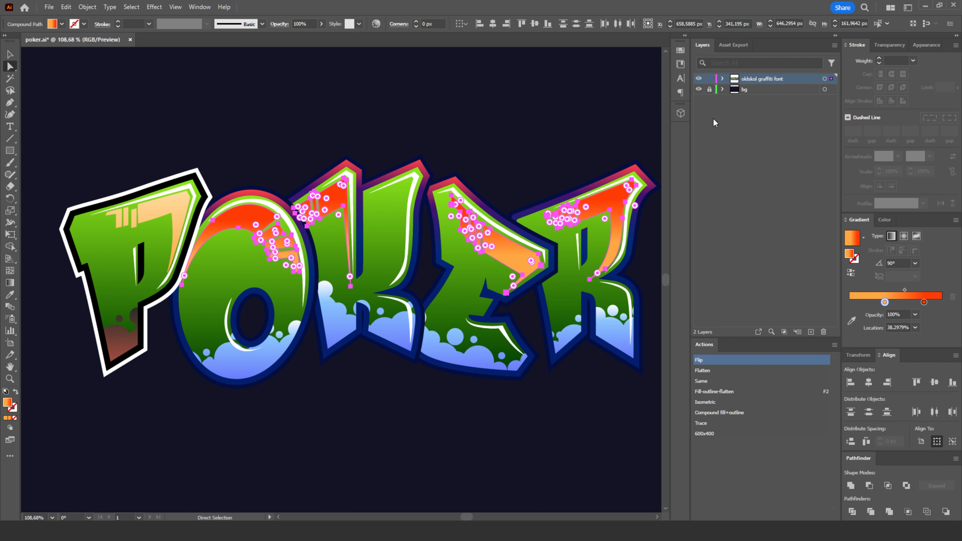
- Expand the graffiti font layer down to the O's group, remove its orange drip shape from the selection, and clear the selection
left_click(723, 79)
left_click(734, 90)
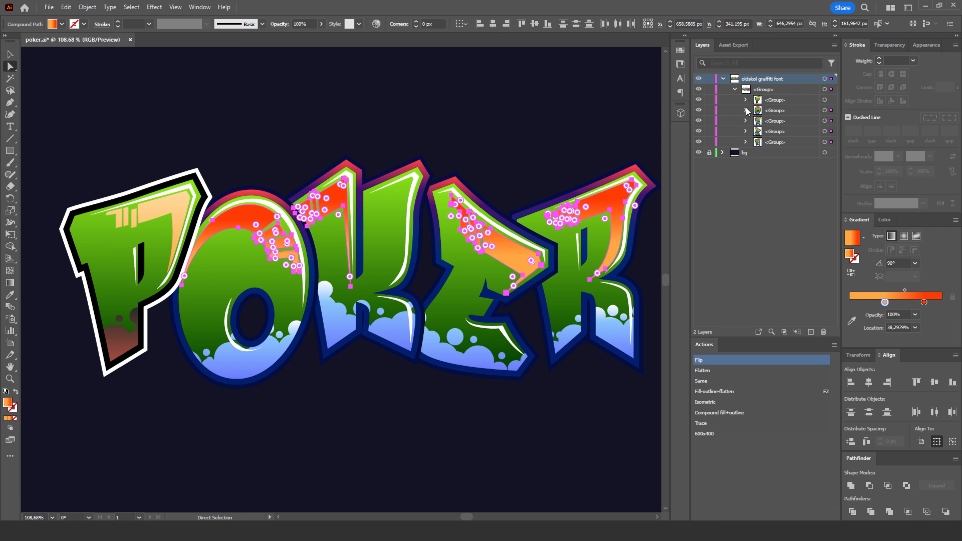
left_click(745, 111)
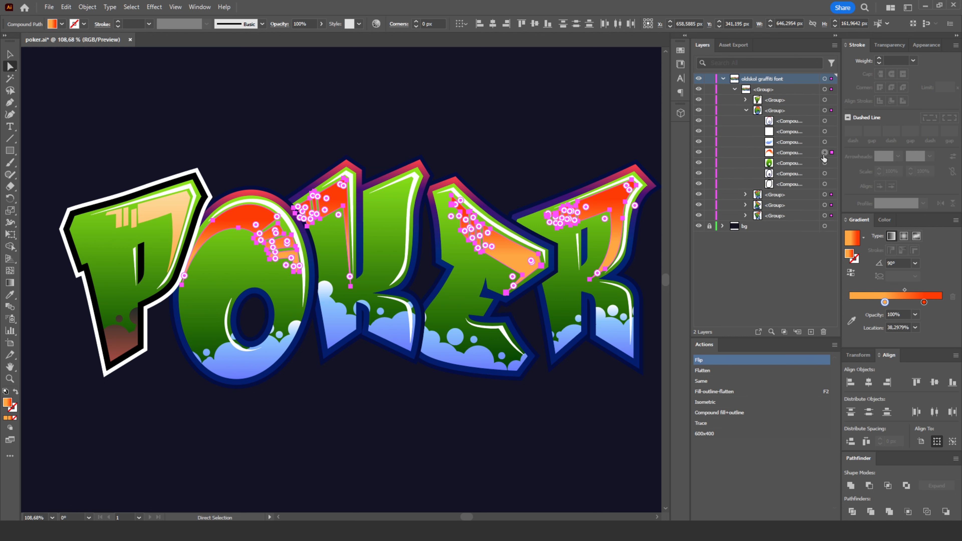
left_click(805, 153)
left_click(699, 153)
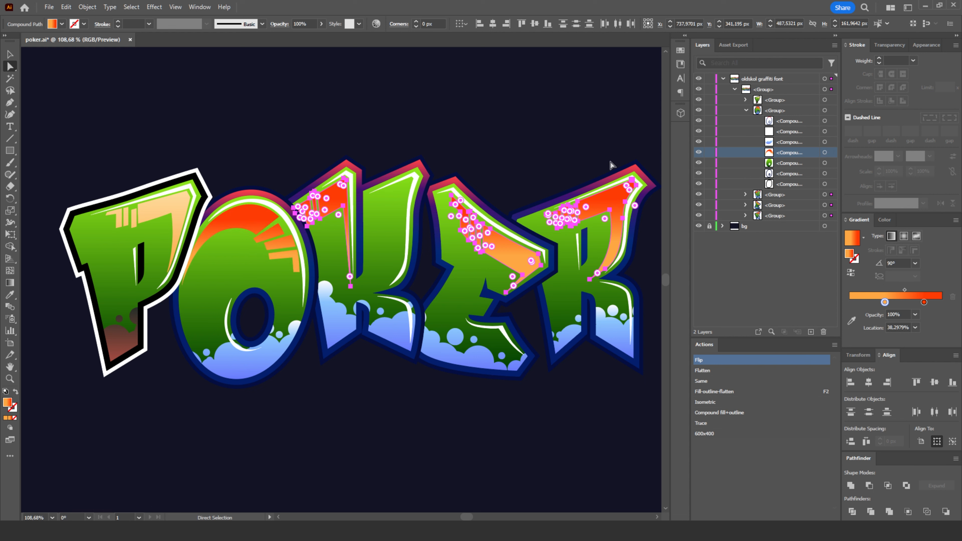
left_click(261, 150)
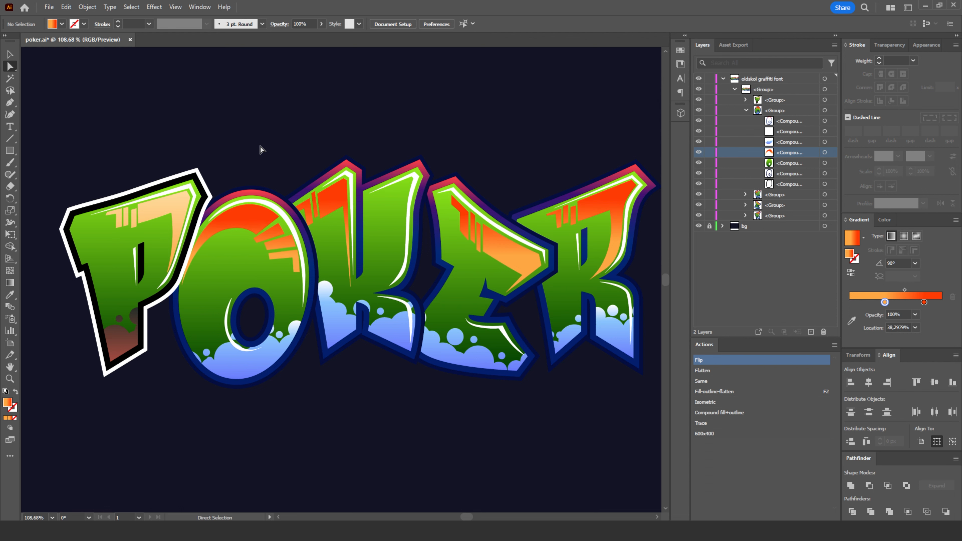
- Swap the fill and stroke of the O's orange drip shape, set its stroke weight to 12 pt, and deselect it
left_click(275, 217)
left_click(15, 393)
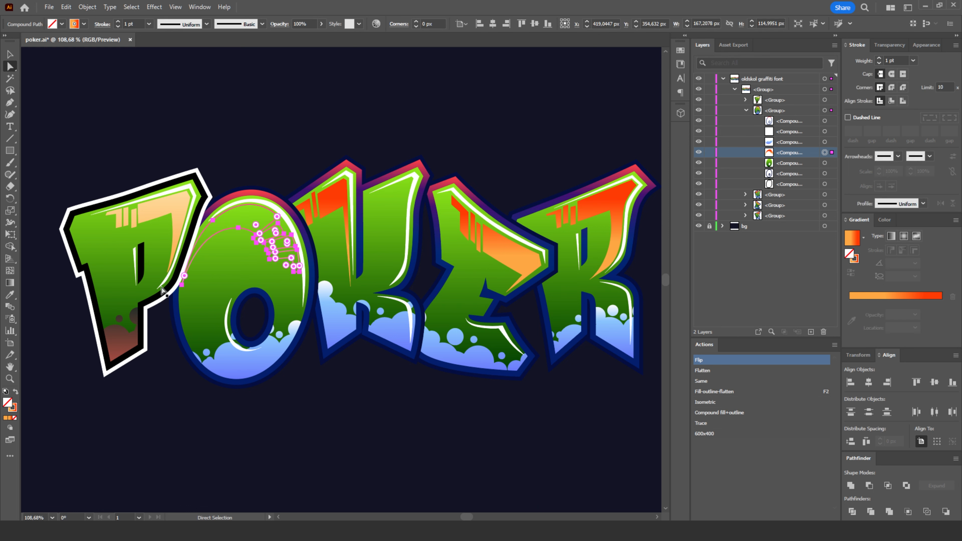
key("ctrl+shift+a")
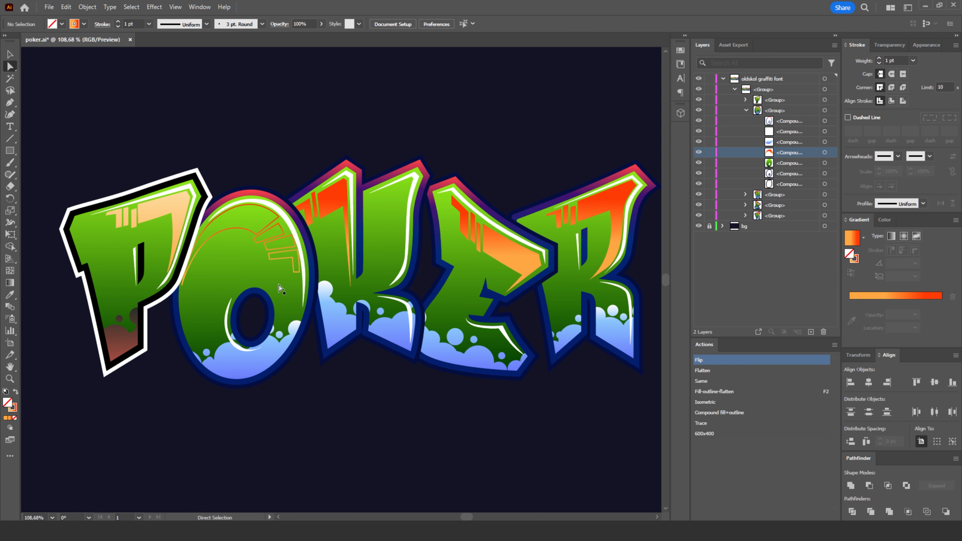
left_click(267, 233)
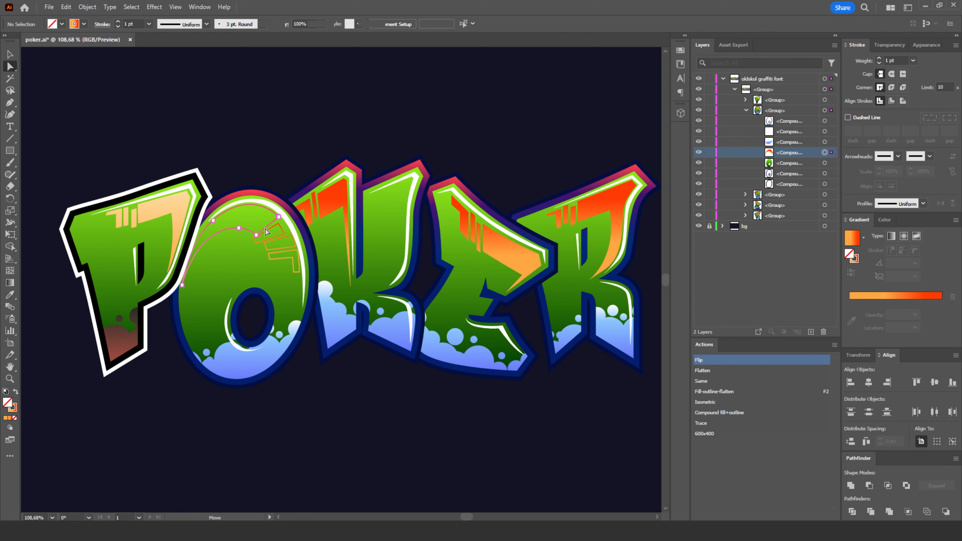
left_click(878, 58)
left_click(879, 59)
left_click(266, 122)
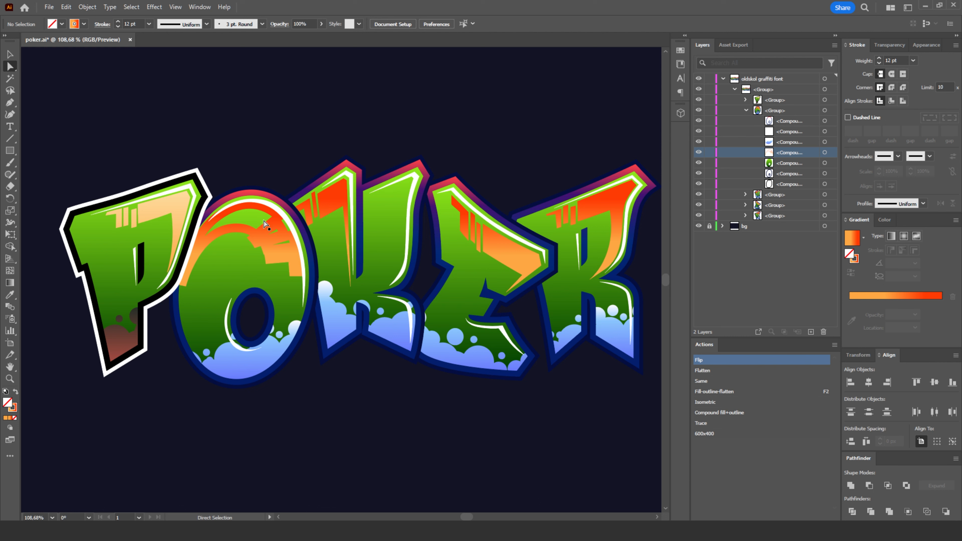
- Swap the O's drip shape back to a gradient fill without a stroke and deselect it
left_click(265, 228)
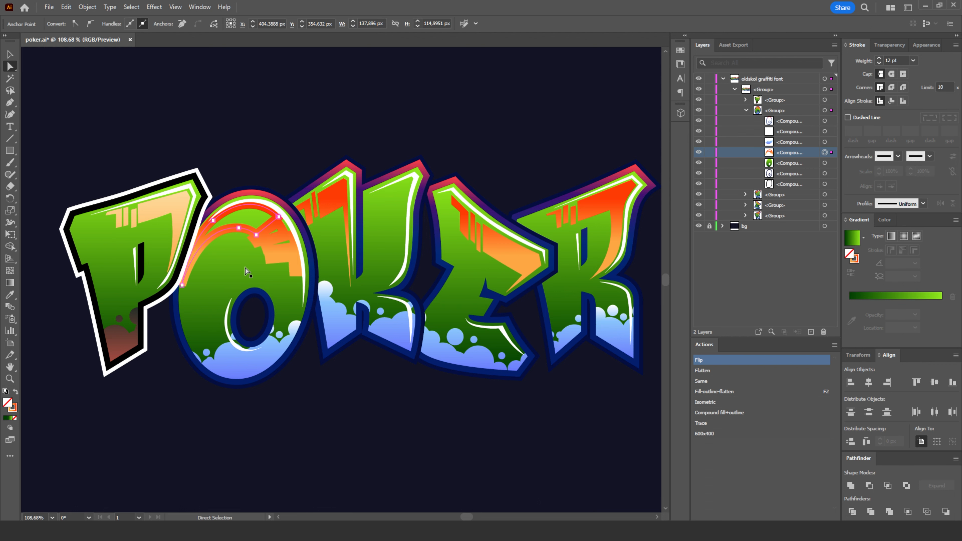
left_click(15, 393)
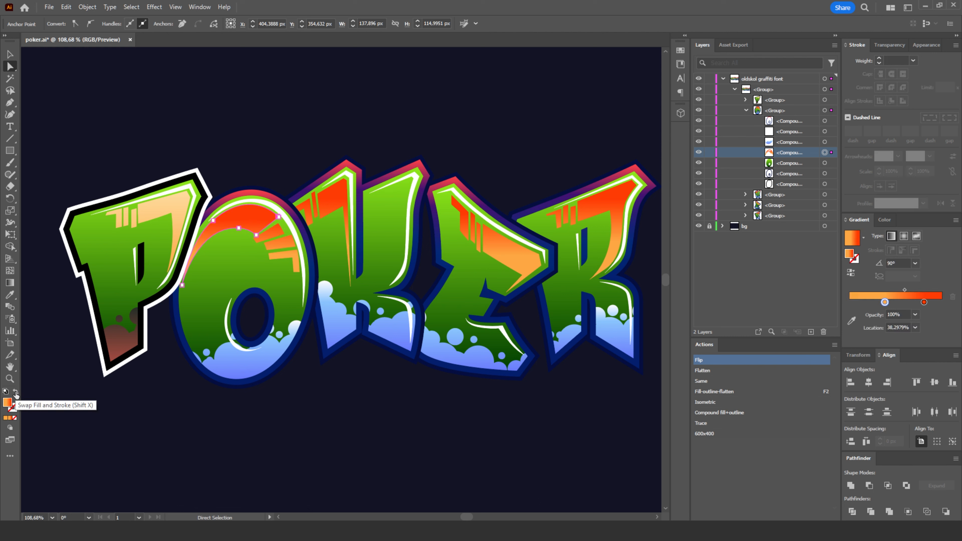
left_click(280, 158)
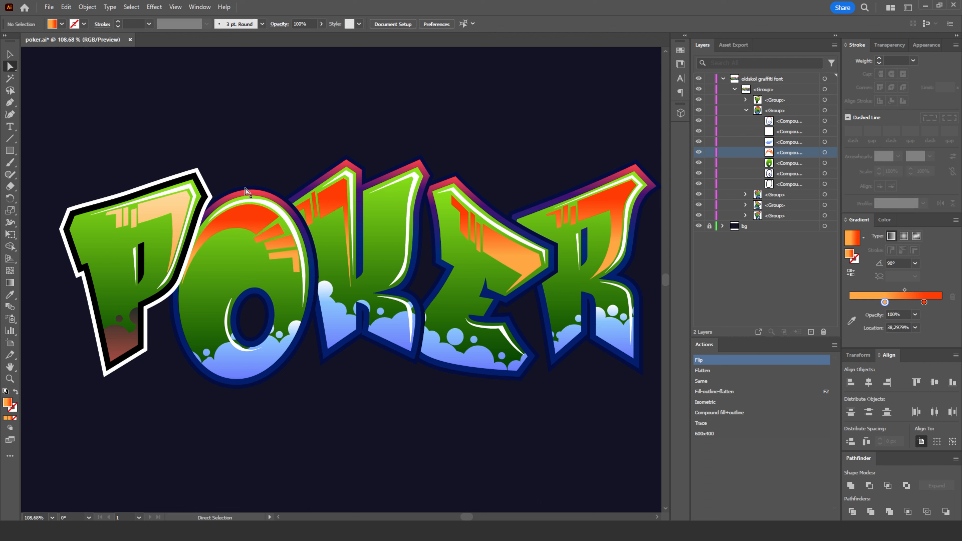
- Select all drip shapes sharing the O's orange fill colour and apply the P drip's light orange gradient with the Eyedropper
left_click(250, 219)
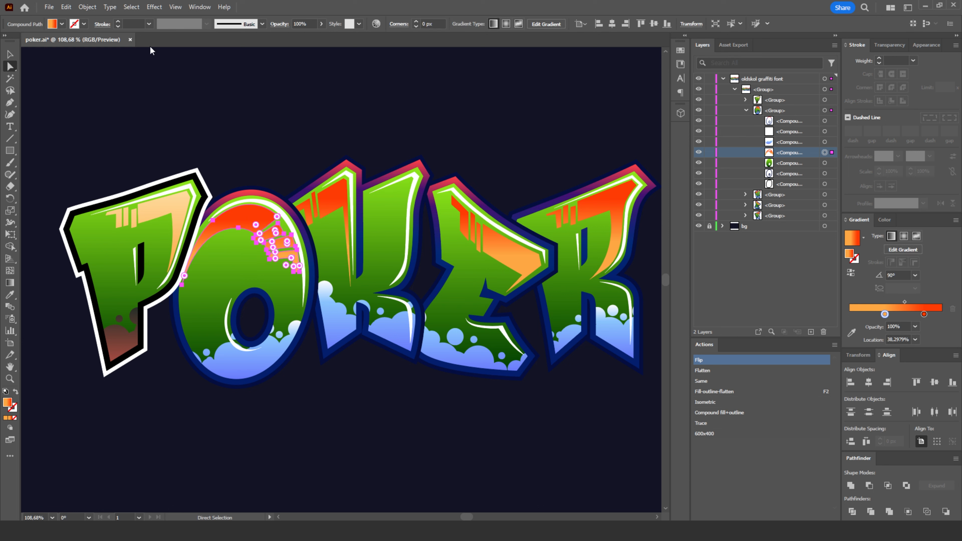
left_click(131, 6)
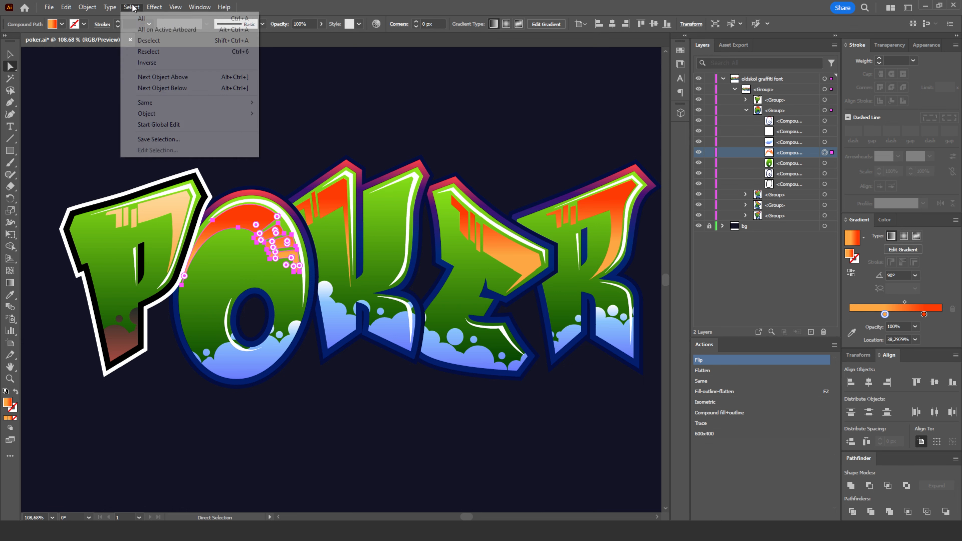
mouse_move(162, 107)
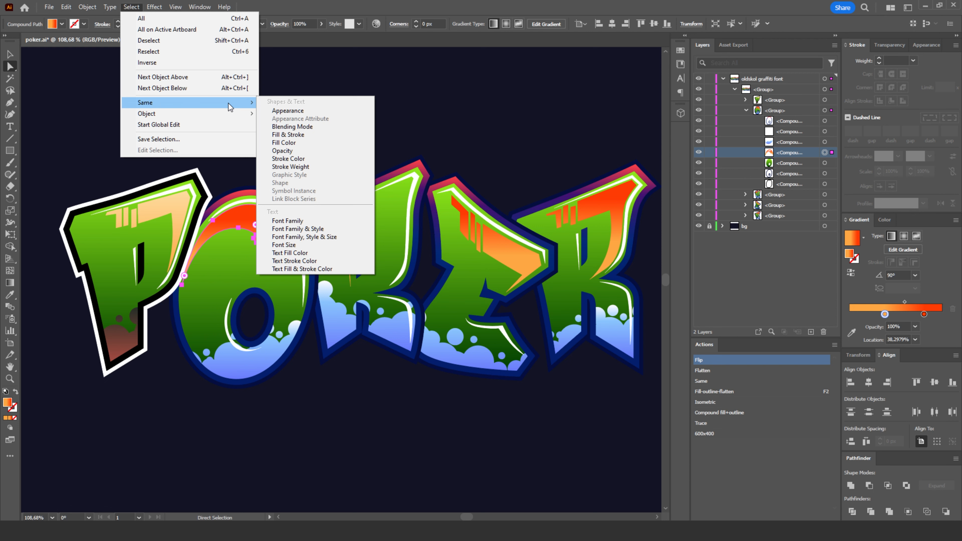
left_click(289, 144)
left_click(9, 294)
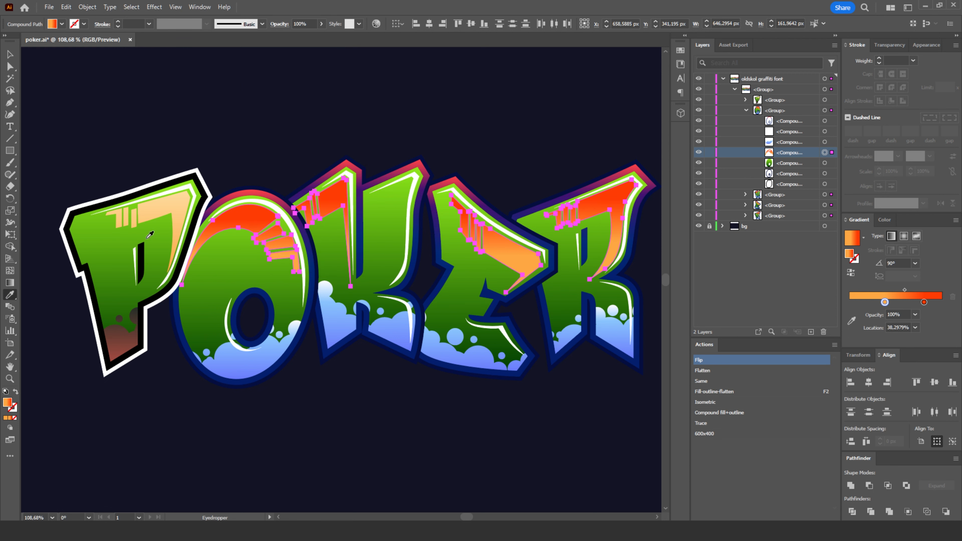
left_click(183, 201)
left_click(9, 67)
left_click(275, 131)
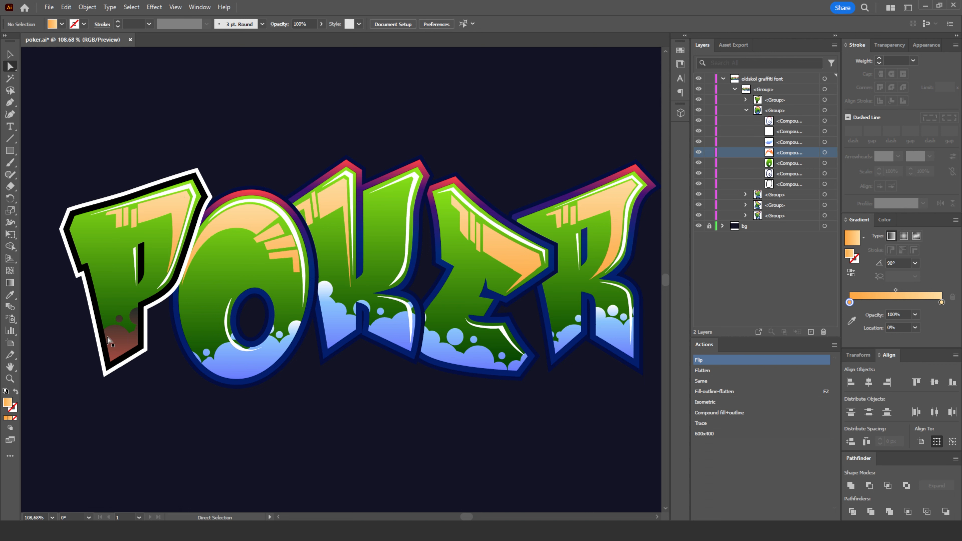
left_click(289, 356)
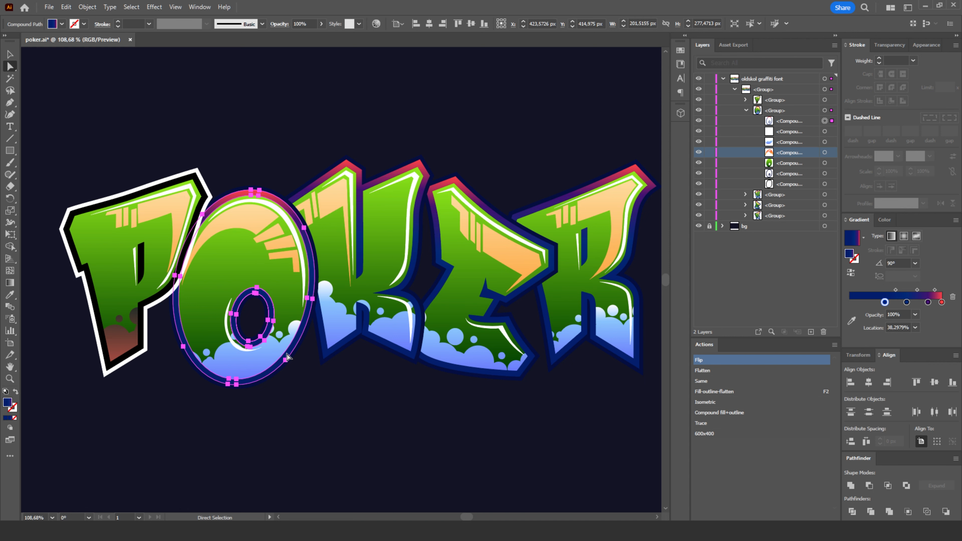
left_click(311, 293)
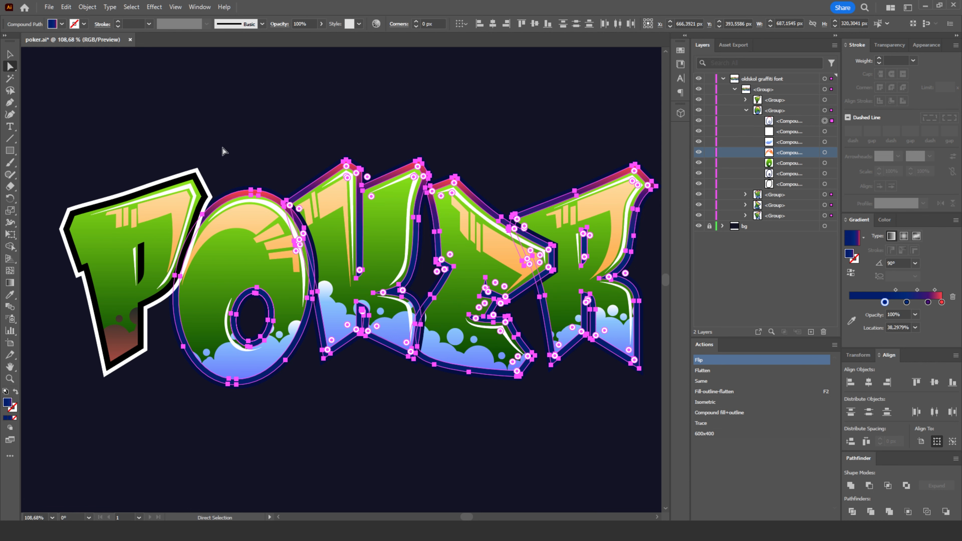
left_click(232, 145)
- Select the O's blue inner outline and all matching outlines with the Same action, and apply the P's black outline fill with the Eyedropper
left_click(296, 351)
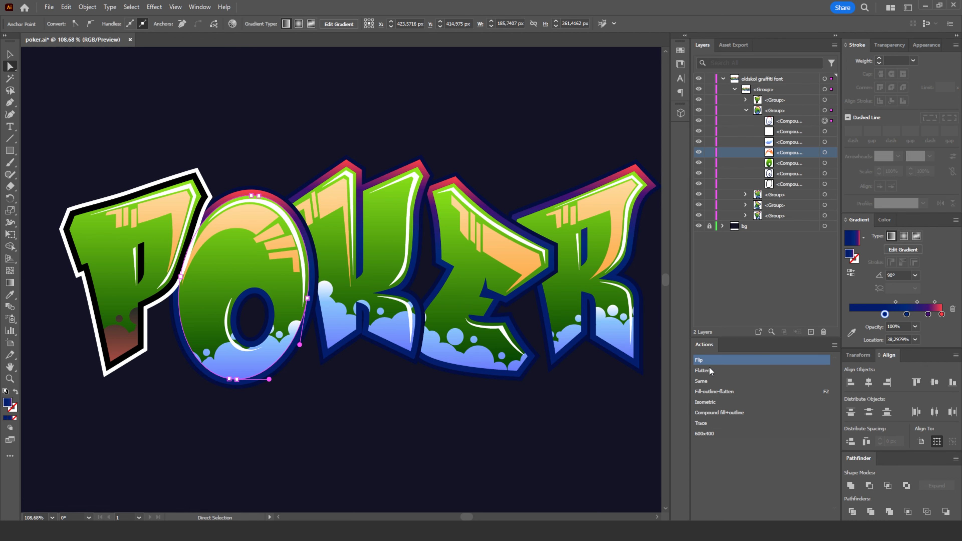
left_click(705, 381)
left_click(10, 295)
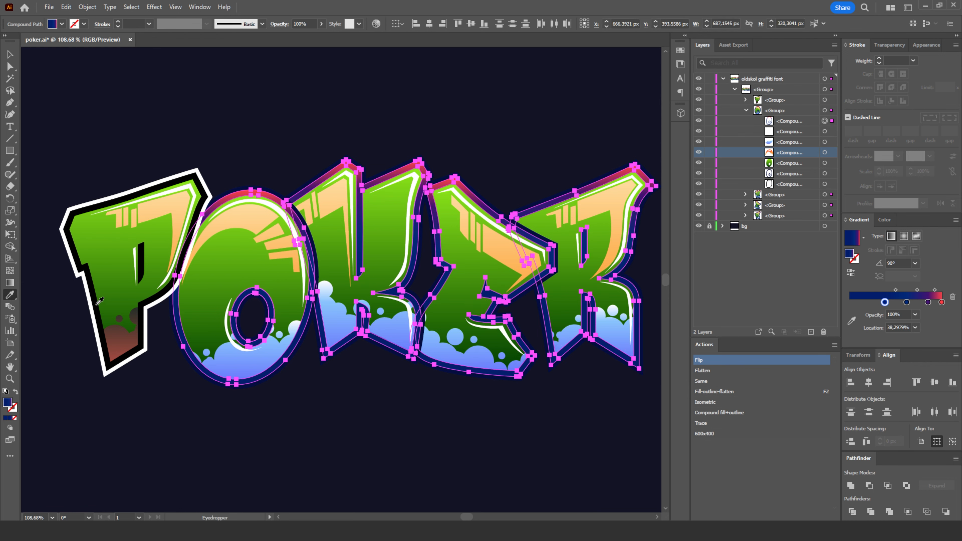
left_click(100, 301)
left_click(10, 66)
left_click(287, 381)
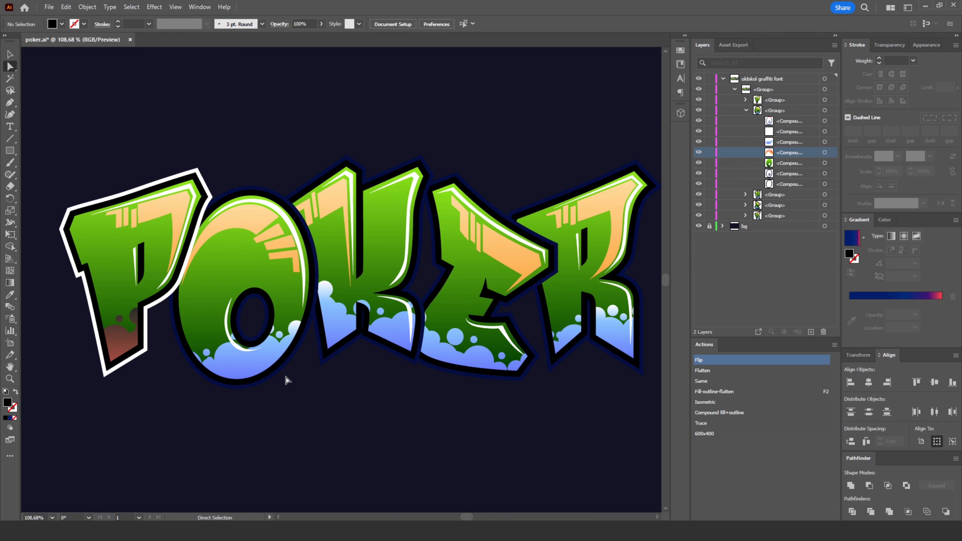
- Select the O's dark outer outline and all matching ones with the Same action, and apply the P's white outer outline fill
left_click(301, 379)
left_click(285, 377)
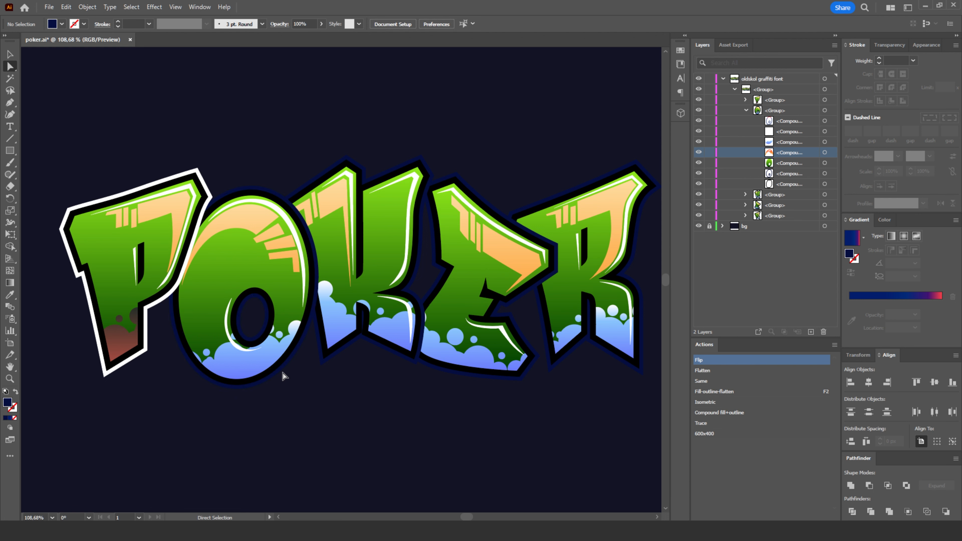
left_click(281, 376)
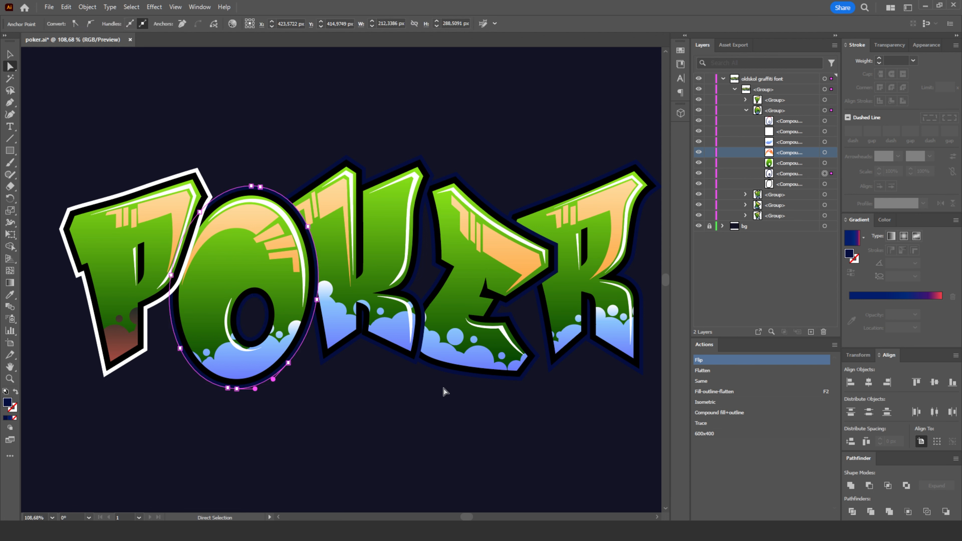
left_click(703, 381)
left_click(10, 294)
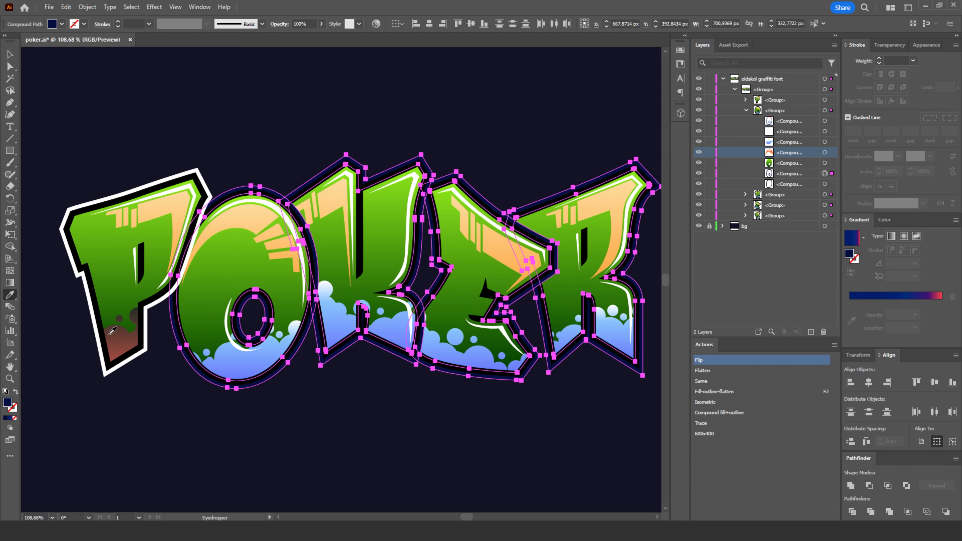
left_click(104, 355)
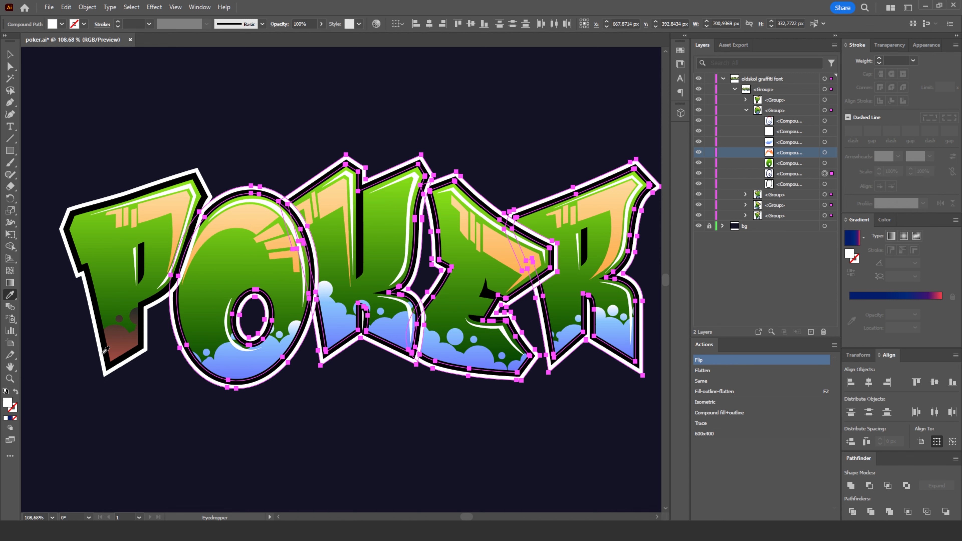
left_click(10, 66)
left_click(277, 117)
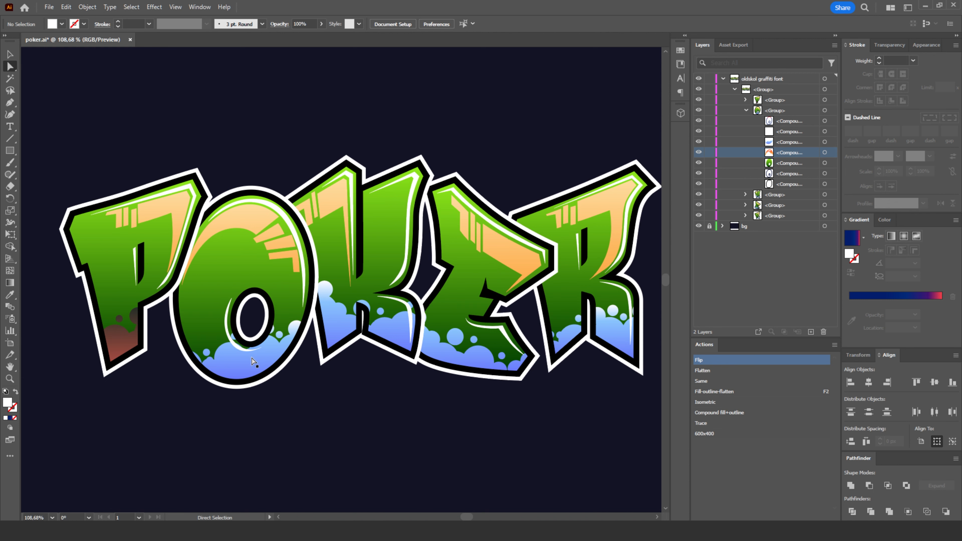
- Select the blue bubble shapes on the O, K, E and R, and apply the P bubbles' brown gradient with the Eyedropper
left_click(271, 346)
left_click(703, 382)
left_click(10, 294)
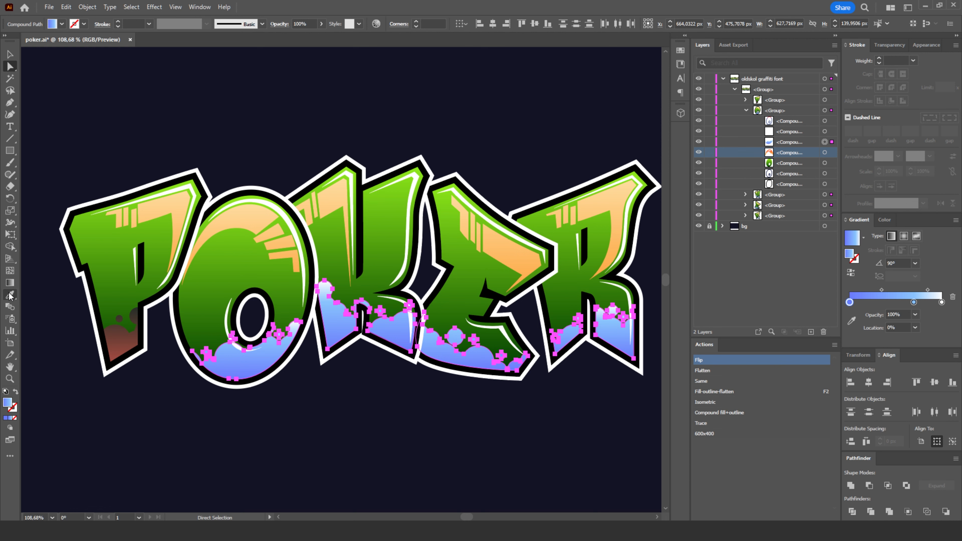
left_click(117, 341)
left_click(10, 67)
left_click(227, 100)
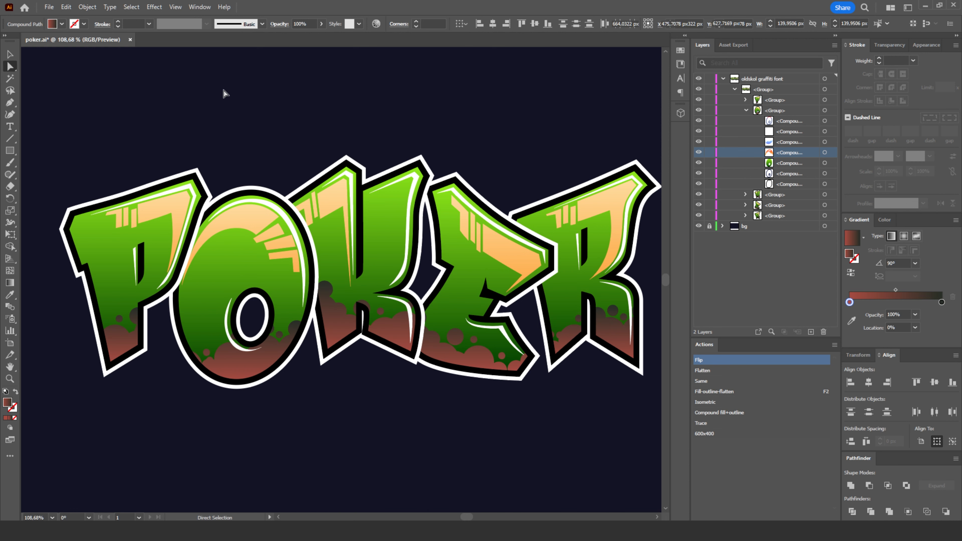
- Unlock the bg layer, recolour its background rectangle to grey-blue 5C5E6D, and lock the layer again
left_click(12, 379)
left_click_drag(395, 340, 325, 322)
key("space")
key("v")
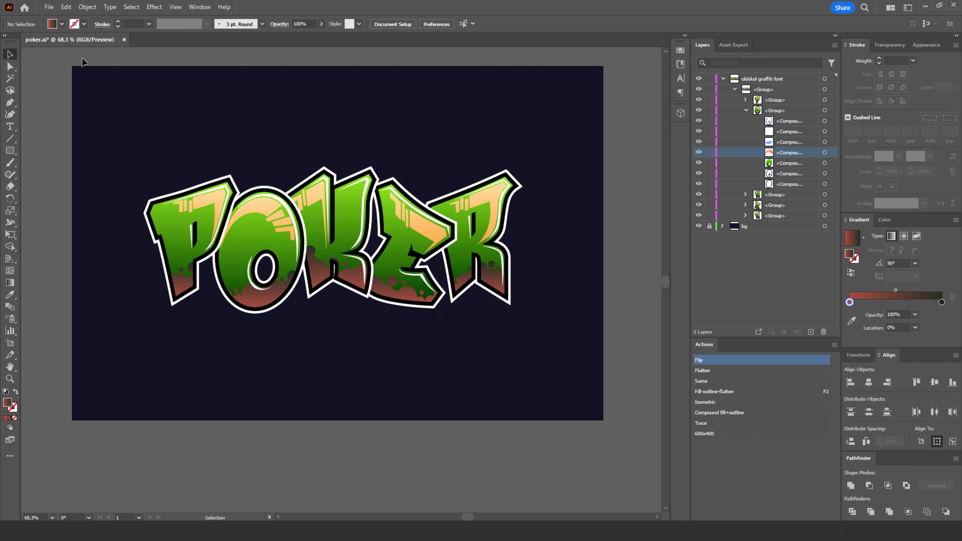
left_click(708, 227)
left_click(565, 335)
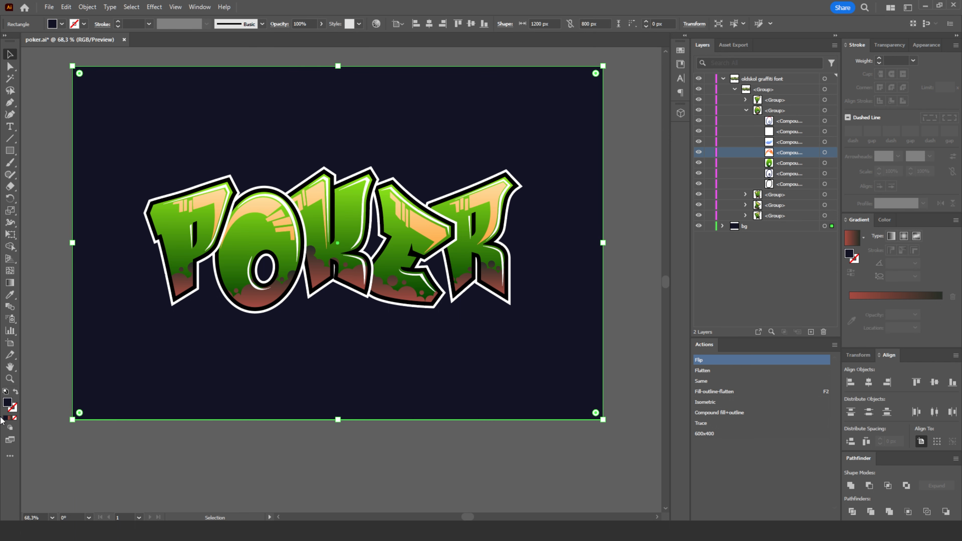
double_click(7, 405)
left_click(752, 366)
mouse_move(752, 366)
left_mouse_down()
mouse_move(745, 294)
mouse_move(692, 395)
mouse_move(709, 389)
mouse_move(692, 401)
mouse_move(693, 318)
mouse_move(671, 316)
mouse_move(690, 361)
mouse_move(680, 373)
left_mouse_up()
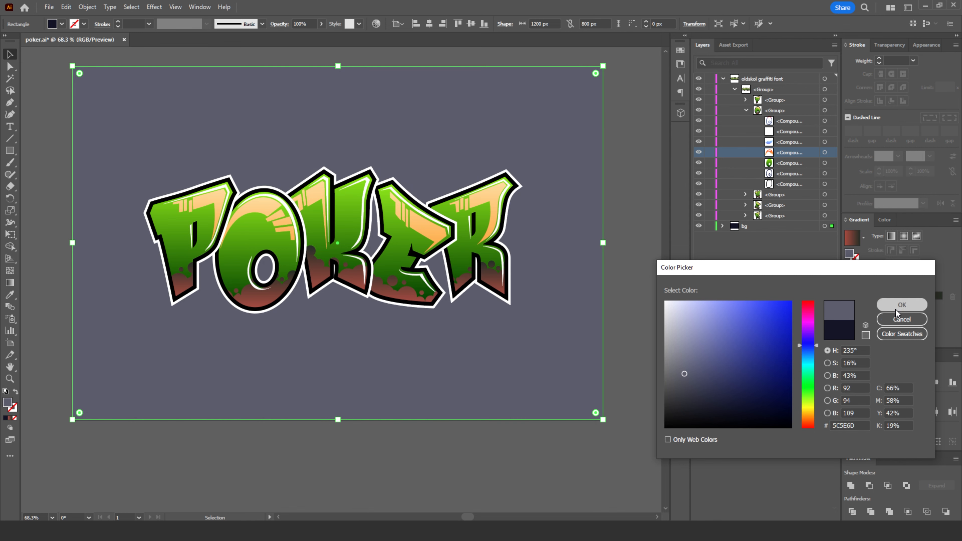
left_click(902, 305)
left_click(709, 226)
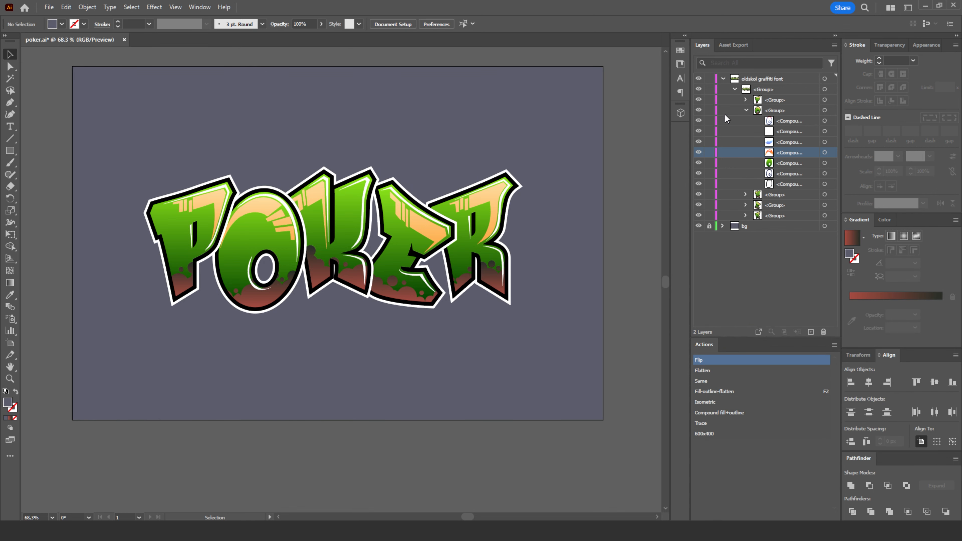
- Collapse the oldskol graffiti font layer and create a new layer directly above the bg layer
left_click(723, 78)
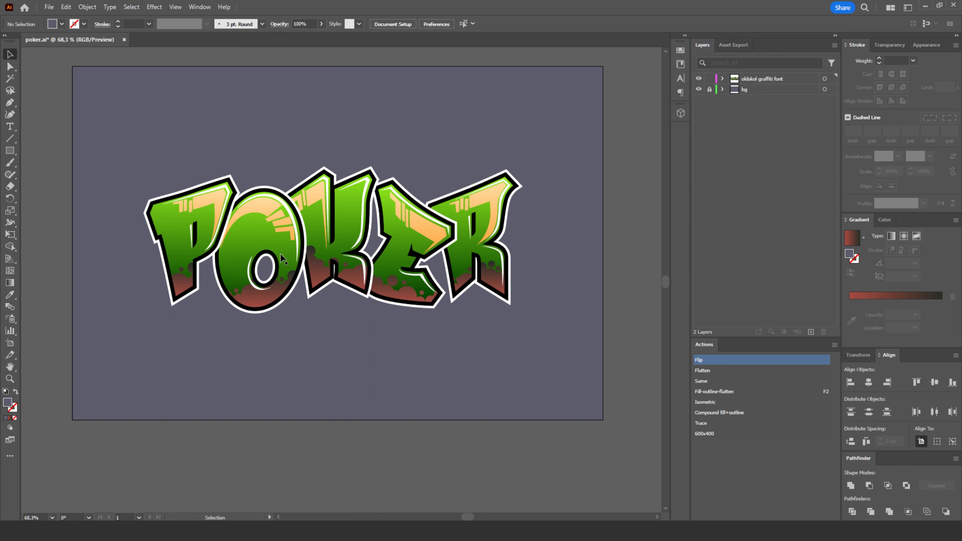
left_click(761, 89)
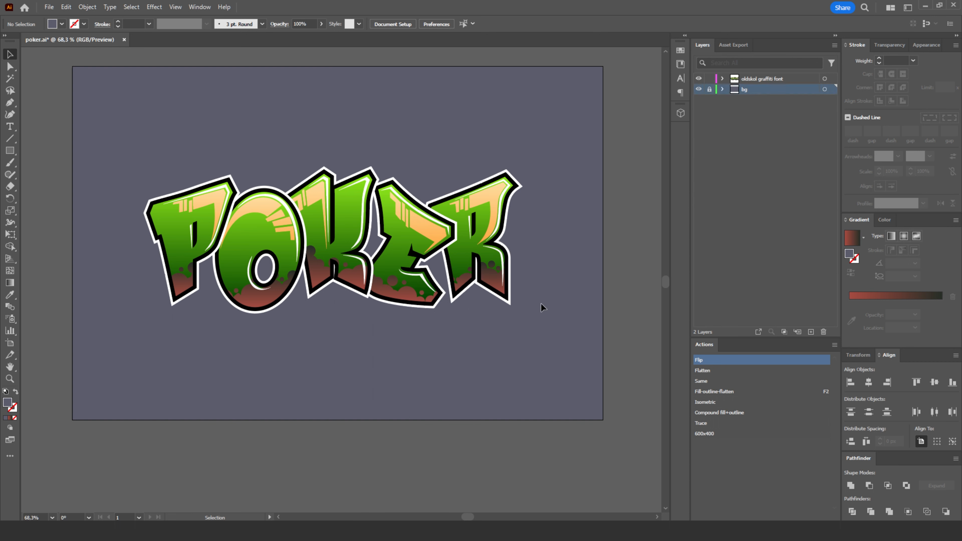
left_click(813, 332)
- Set the fill to dark grey-blue 424451 and draw a circle about 181 px wide behind the upper part of the O
left_click(12, 154)
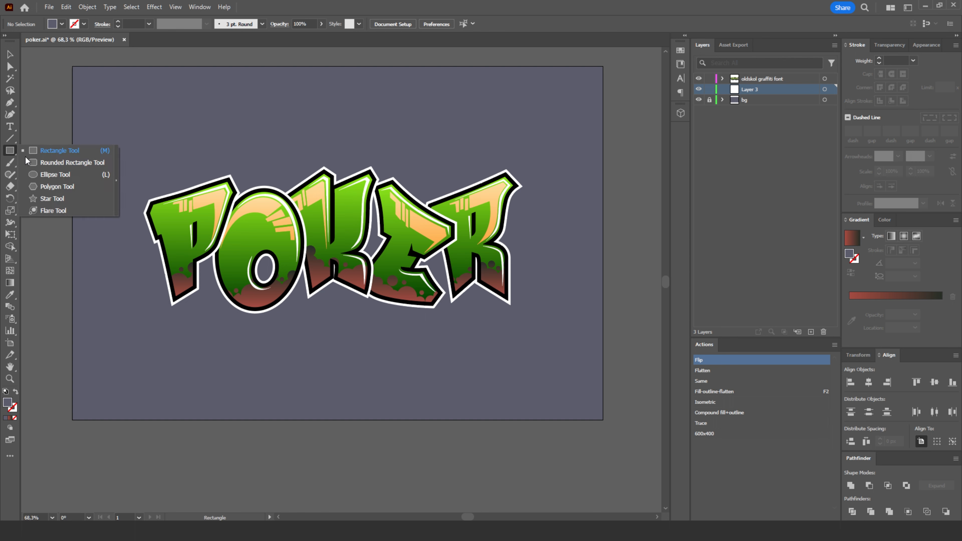
left_click(36, 179)
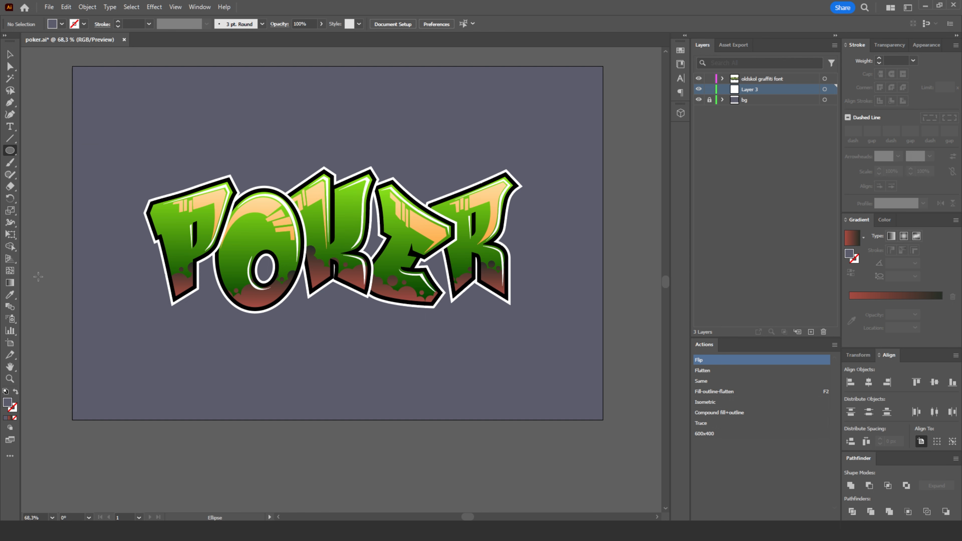
double_click(7, 403)
left_click_drag(696, 387, 689, 387)
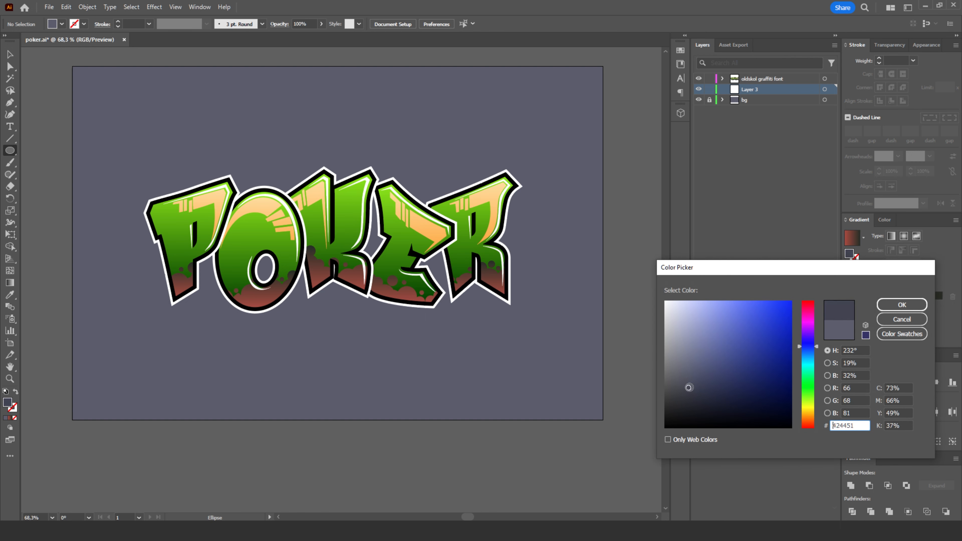
left_click(885, 310)
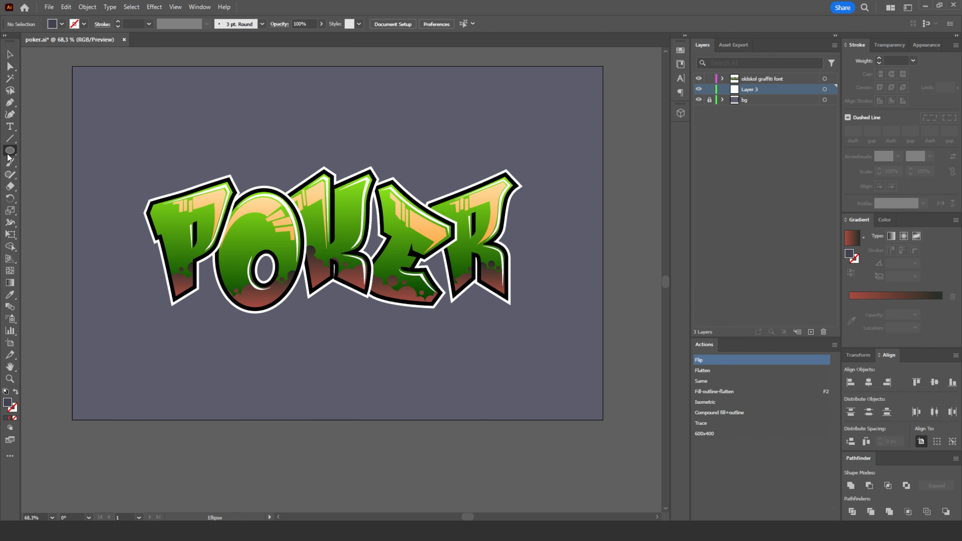
left_click_drag(215, 154, 295, 235)
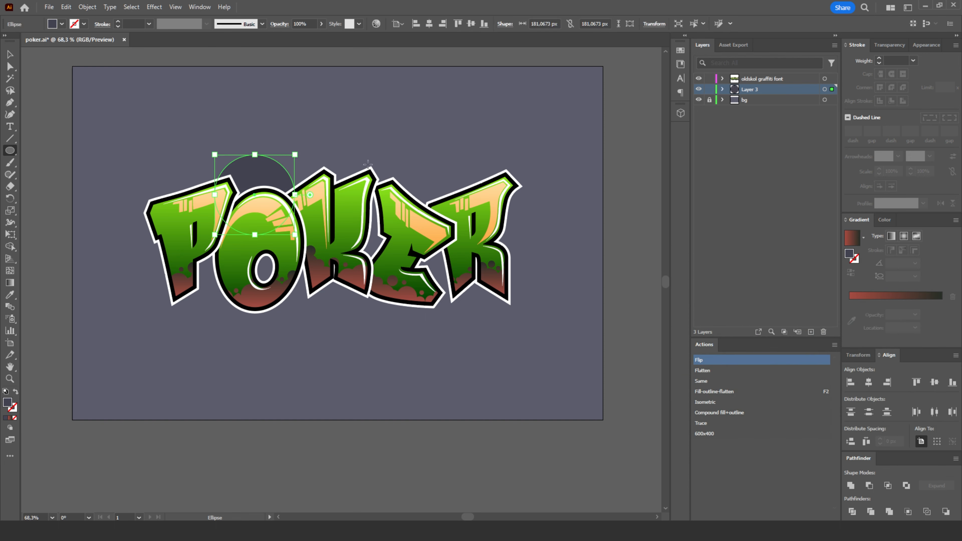
- Draw seven more dark circles of varying sizes behind the lettering, with the last one about 213 px wide below the E
left_click_drag(378, 147, 483, 252)
left_click_drag(548, 242, 421, 302)
left_click_drag(372, 231, 307, 296)
left_click_drag(241, 248, 161, 328)
left_click_drag(319, 218, 235, 303)
left_click_drag(376, 208, 322, 262)
left_click_drag(432, 260, 337, 354)
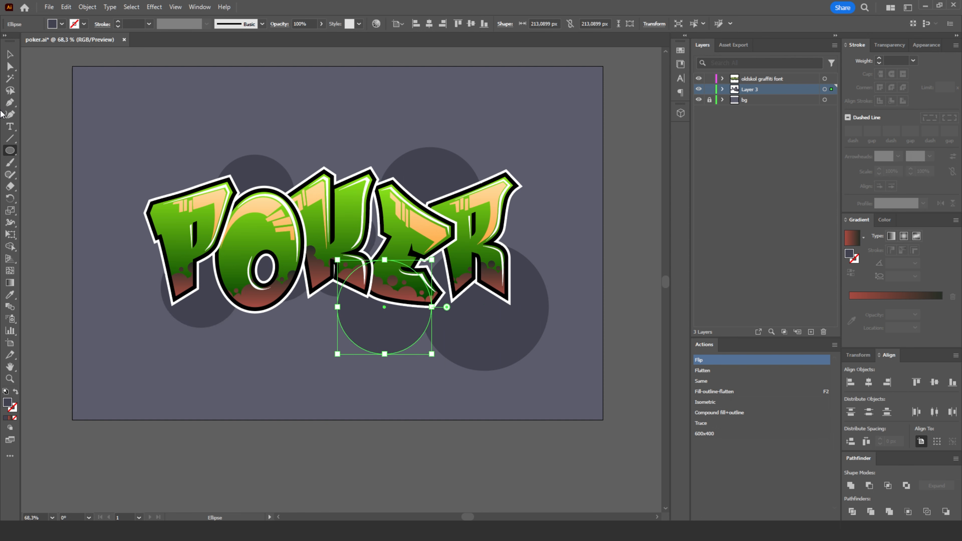
- Move the largest circle from below the R to behind the K, and lock the oldskol graffiti font layer
left_click(9, 55)
left_click_drag(533, 329, 395, 228)
left_click_drag(335, 156, 406, 221)
key("ctrl+z")
left_click(364, 112)
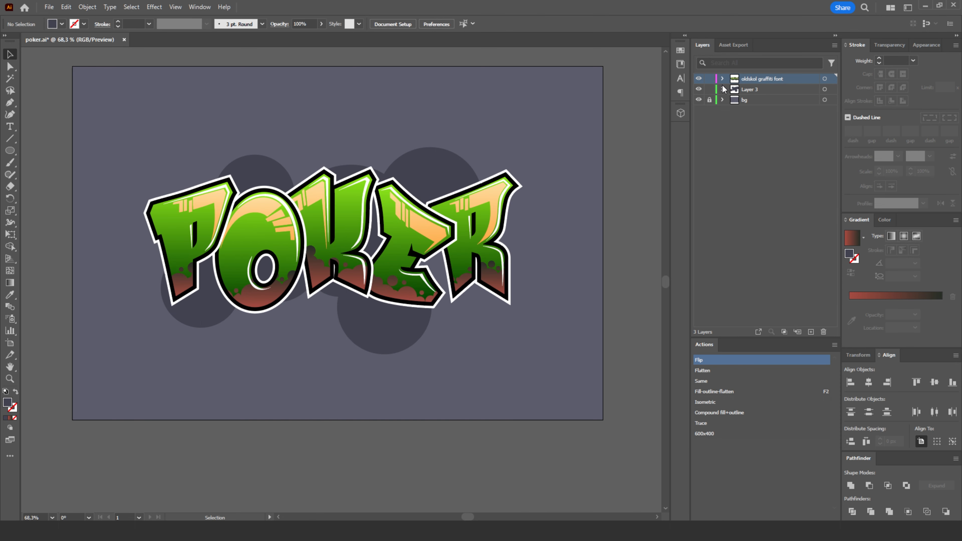
left_click(709, 78)
- Place large dark circles behind the R and the P, and spread smaller circle copies around the lettering
left_click(348, 204)
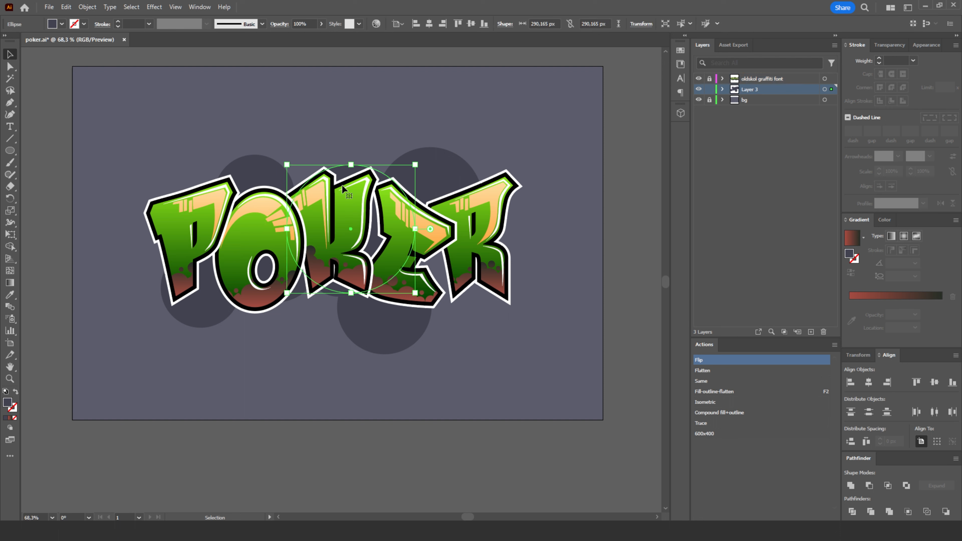
left_click_drag(387, 205, 459, 237)
left_click_drag(483, 296, 217, 265)
left_click_drag(187, 179, 317, 300)
left_click_drag(317, 303, 526, 355)
- Shrink a circle copy to a small dot and place small dots above left of the P and below the O
left_click_drag(508, 314, 535, 341)
key("ctrl+shift+a")
left_click_drag(293, 348, 314, 334)
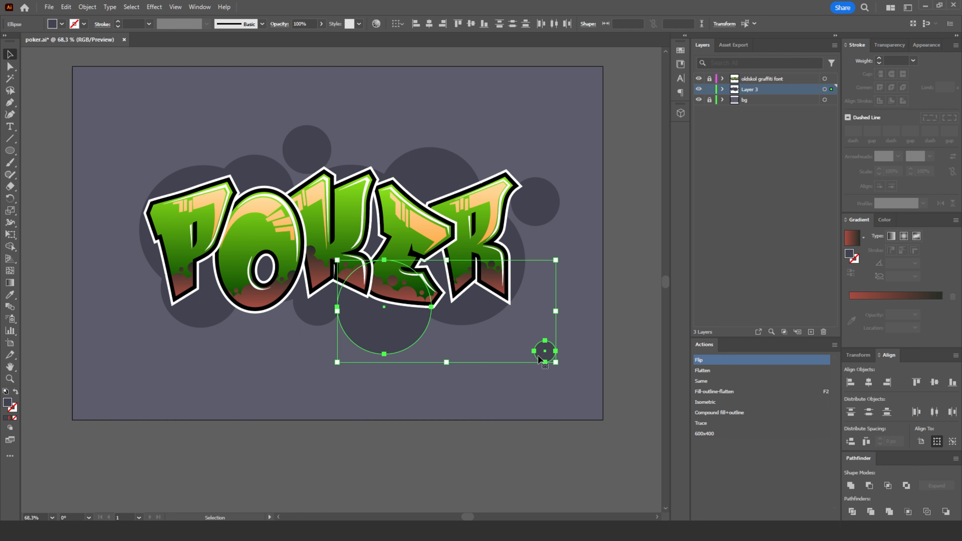
left_click(539, 362)
left_click_drag(542, 351, 143, 178)
key("ctrl+shift+a")
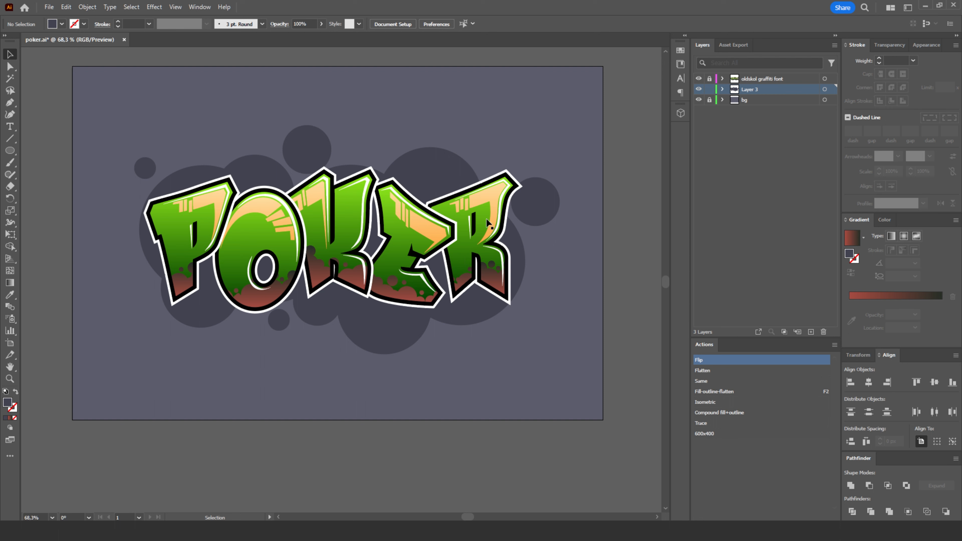
- Create a new layer above the oldskol graffiti font layer and draw a circle about 88 px wide between the E and R
left_click(770, 78)
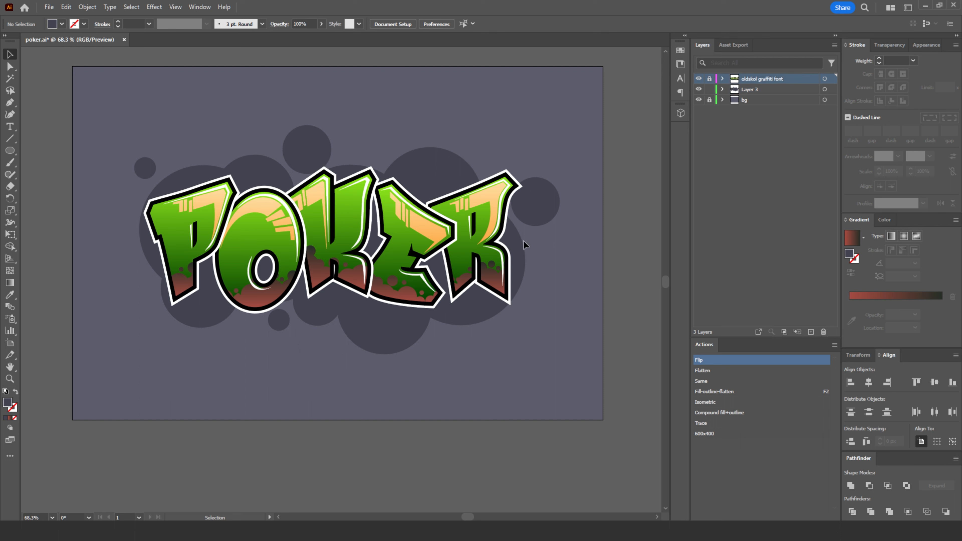
left_click(809, 333)
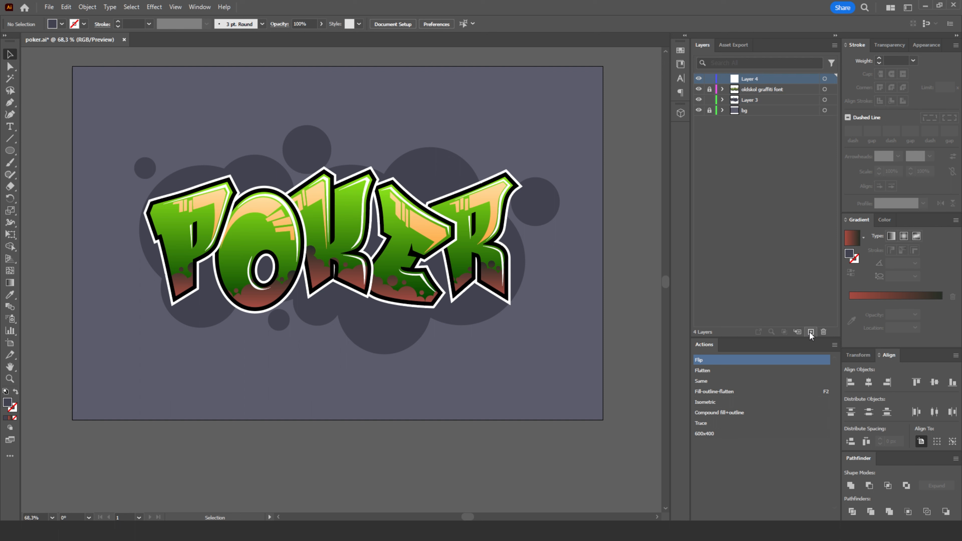
left_click(10, 151)
mouse_move(476, 212)
left_mouse_down()
mouse_move(436, 253)
mouse_move(430, 242)
mouse_move(454, 236)
left_mouse_up()
left_click(11, 54)
- Fill the new circle with a radial gradient and set both of its colour stops to white
left_click(876, 296)
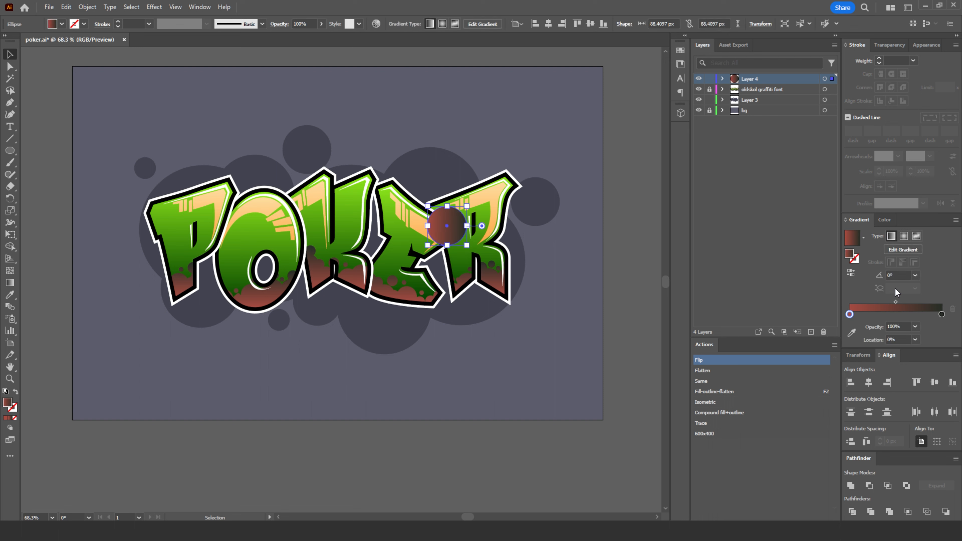
left_click(905, 237)
double_click(850, 314)
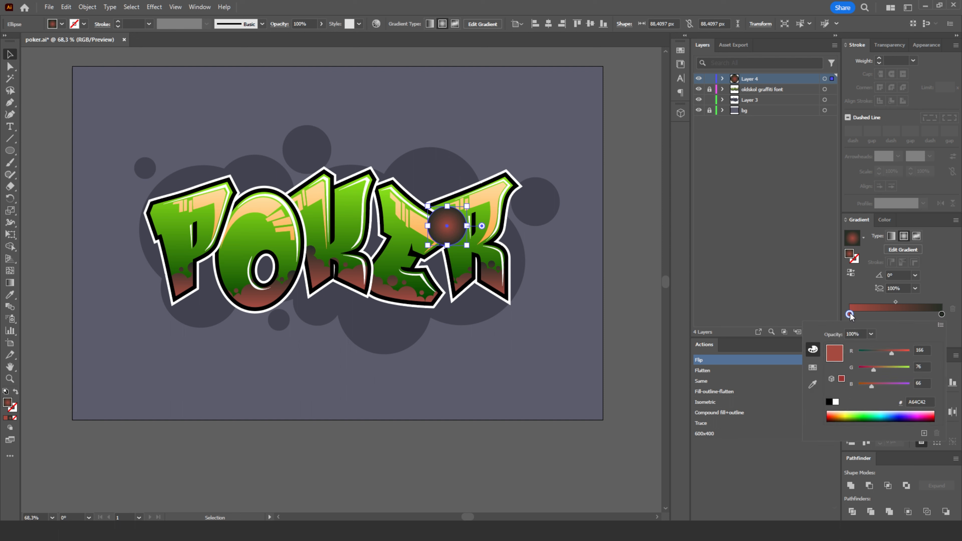
left_click(836, 402)
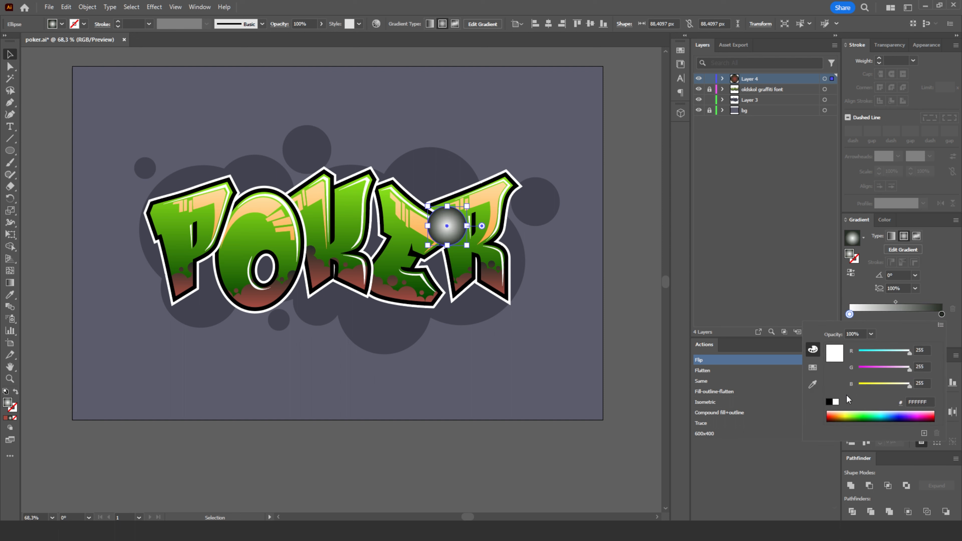
double_click(942, 315)
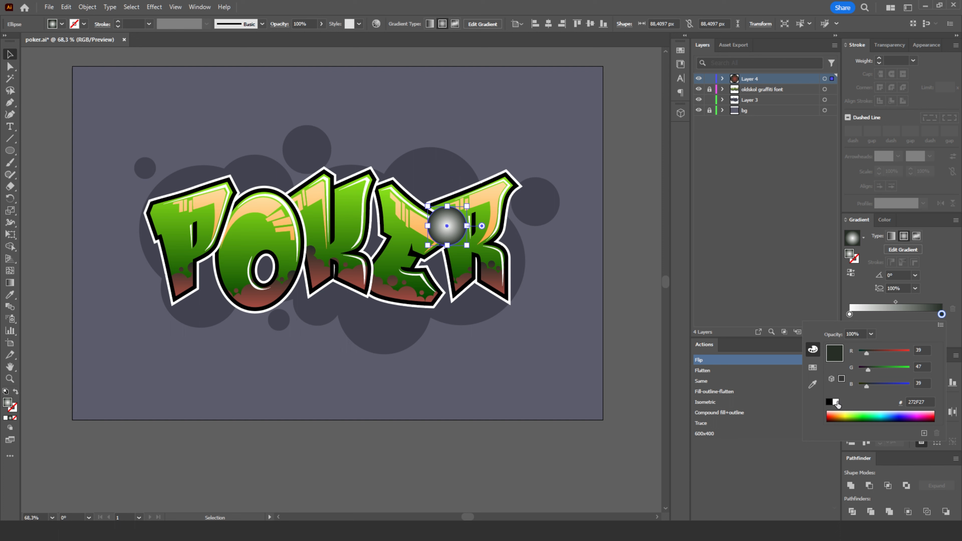
left_click(836, 401)
left_click(958, 324)
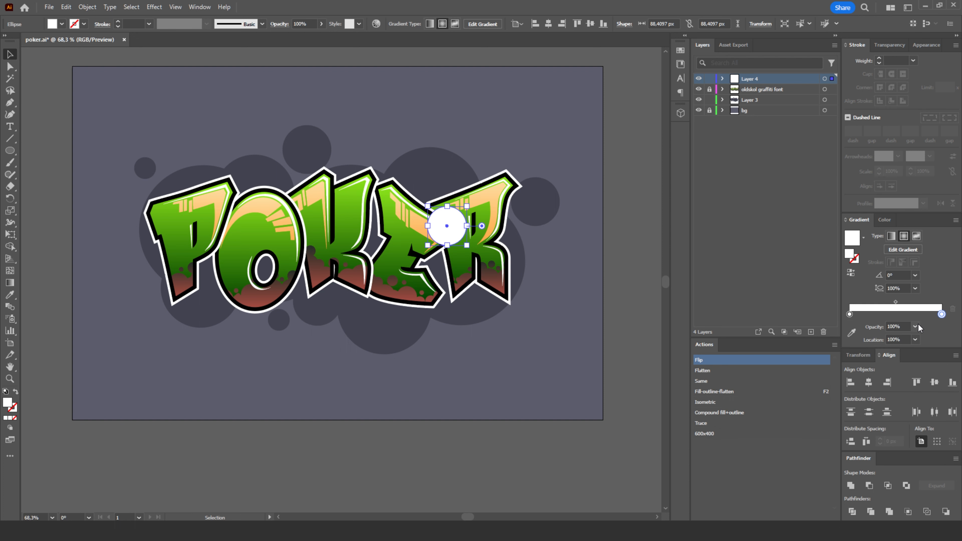
- Set the opacity of the radial gradient's outer white stop to 0% and deselect the circle
left_click(917, 326)
left_click(926, 336)
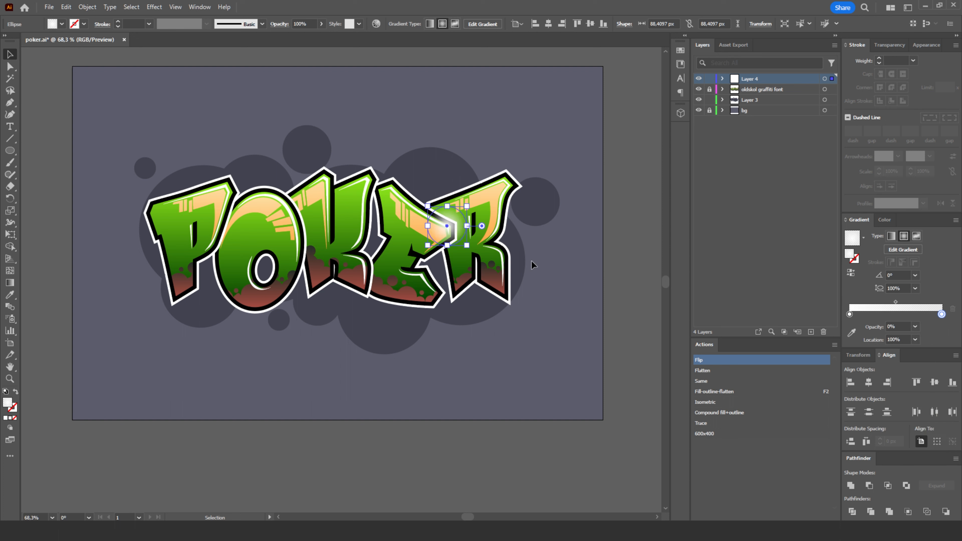
left_click(66, 87)
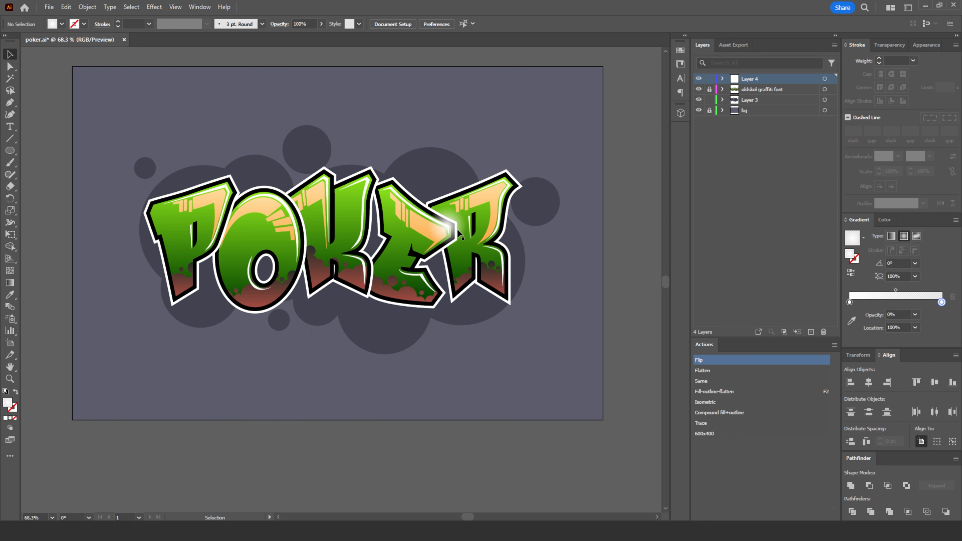
- Place a white glow highlight on the upper part of the lettering where the P meets the O
left_click(445, 232)
left_click_drag(444, 234, 232, 195)
left_click(202, 103)
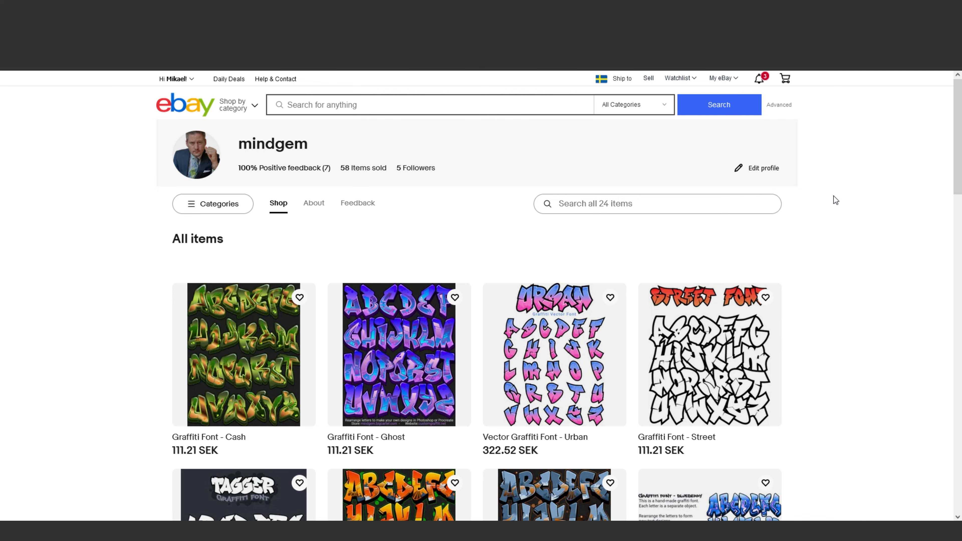
- Look through the graffiti font listings in the eBay shop
scroll(833, 196, "down", 10)
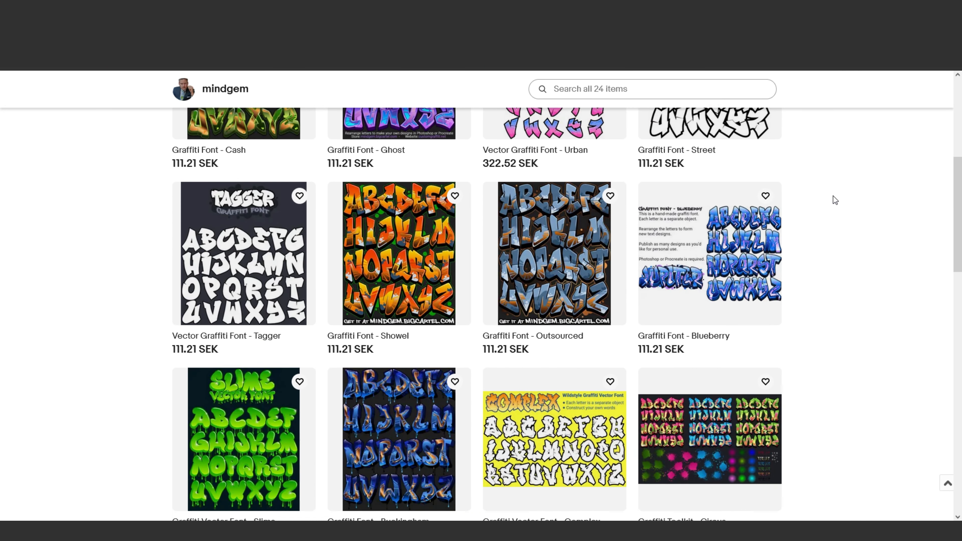
scroll(833, 196, "down", 4)
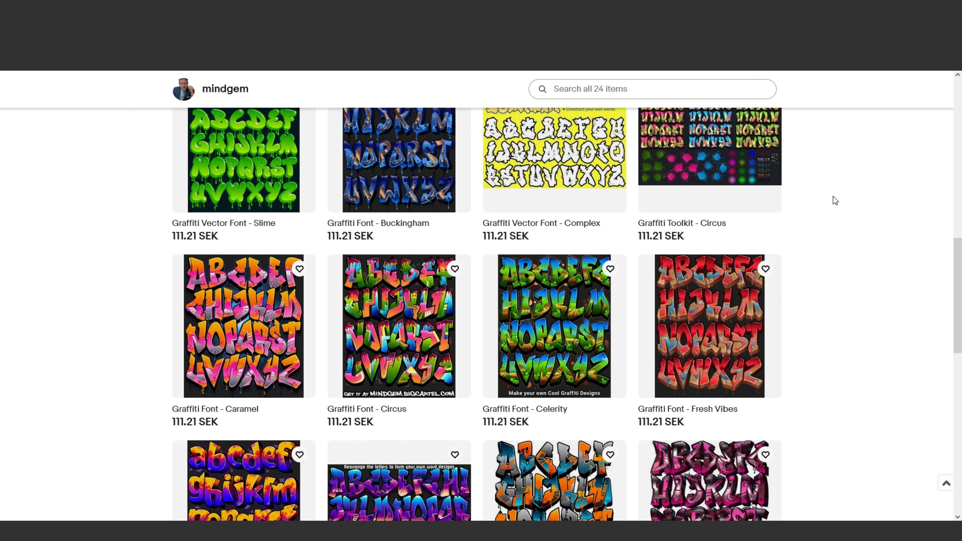
scroll(837, 197, "down", 3)
scroll(841, 201, "down", 8)
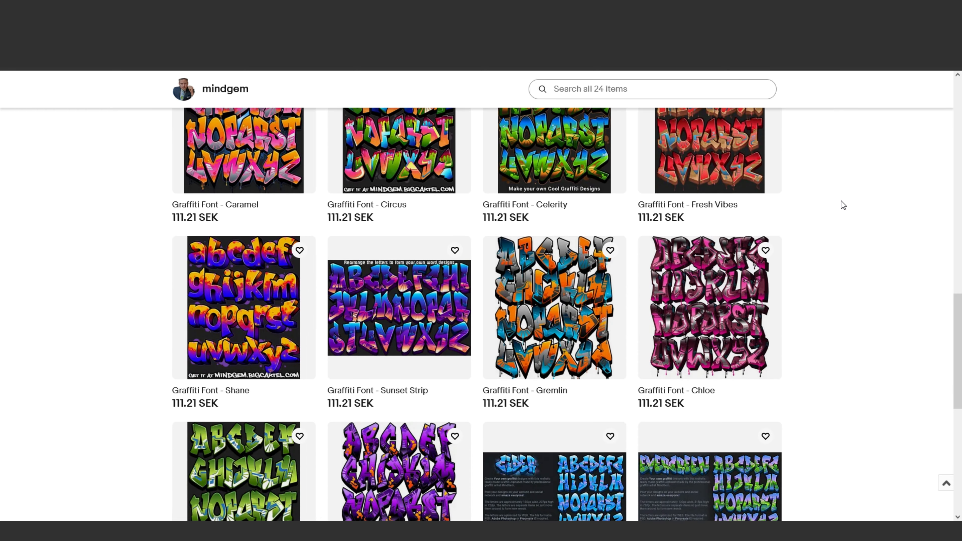